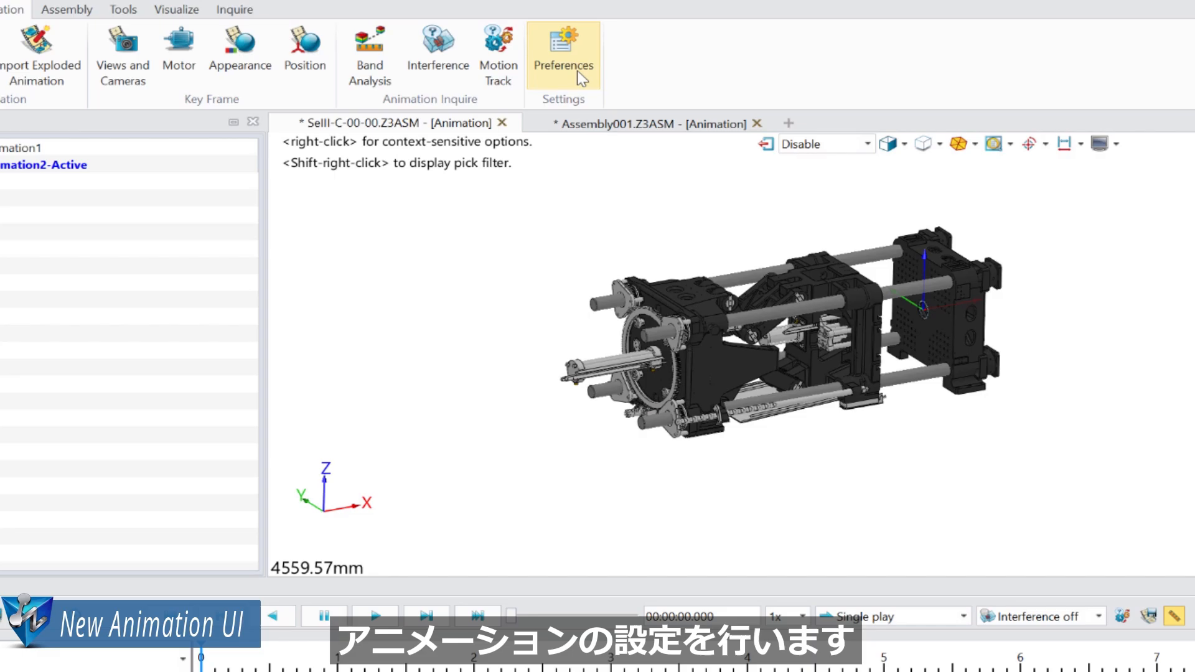
Step: Set the animation's ending time to 30 seconds in the animation settings
{"action": "left_click", "coordinate": [578, 73]}
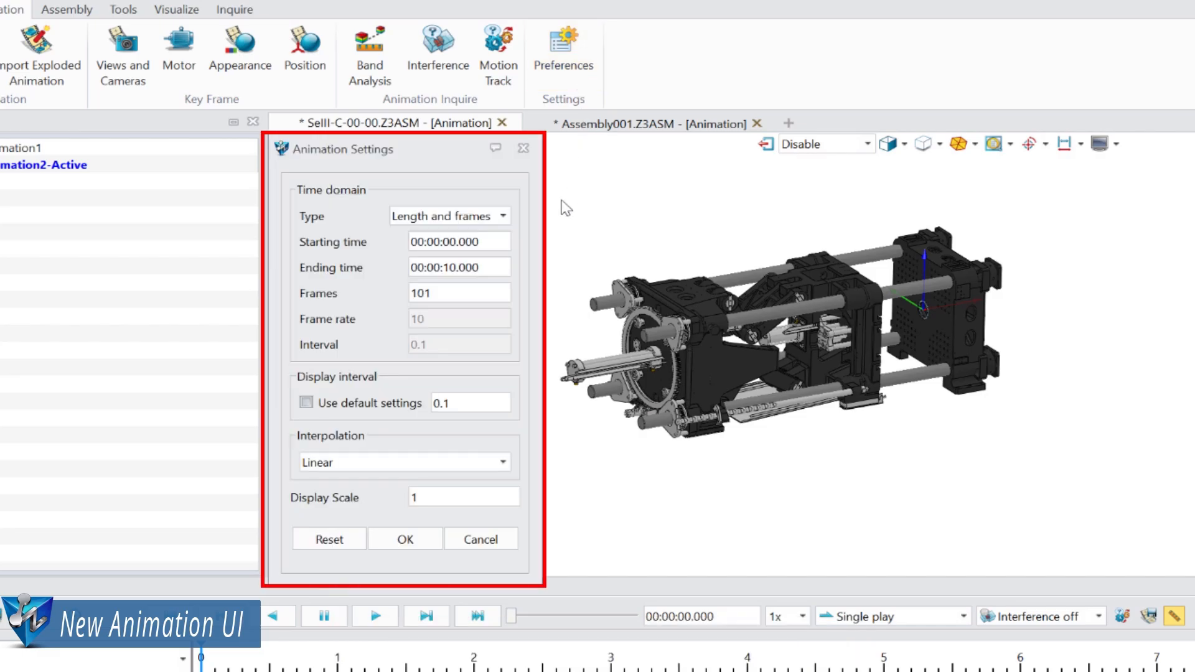
{"action": "double_click", "coordinate": [487, 267]}
{"action": "type", "text": "30"}
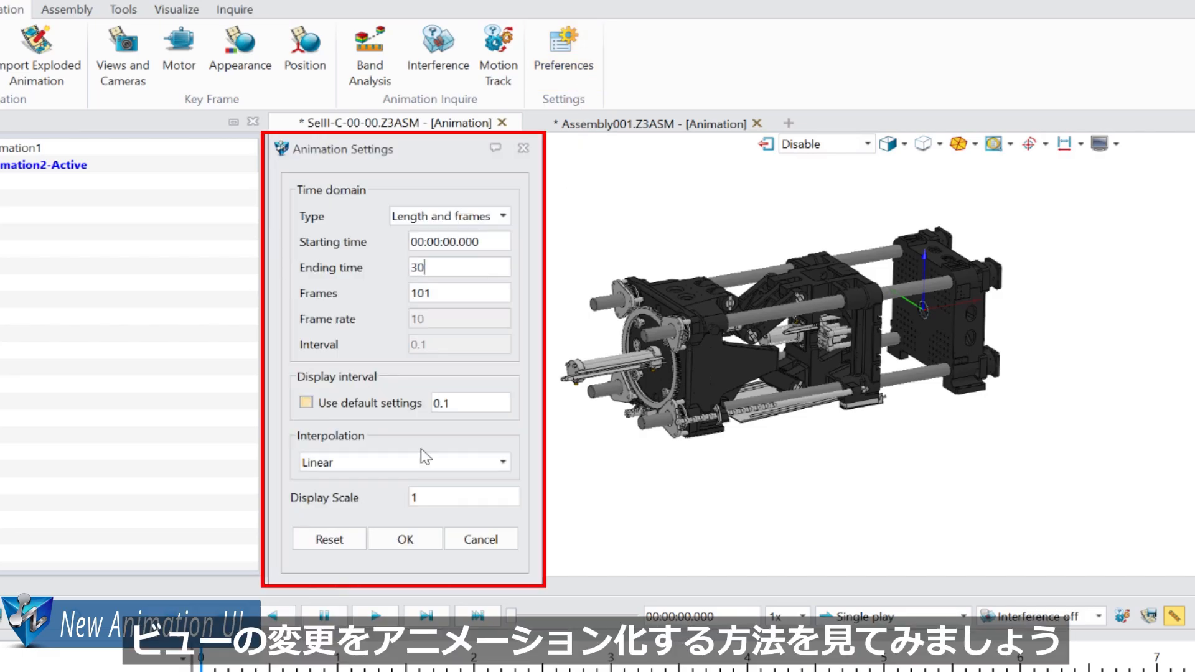
{"action": "left_click", "coordinate": [405, 539]}
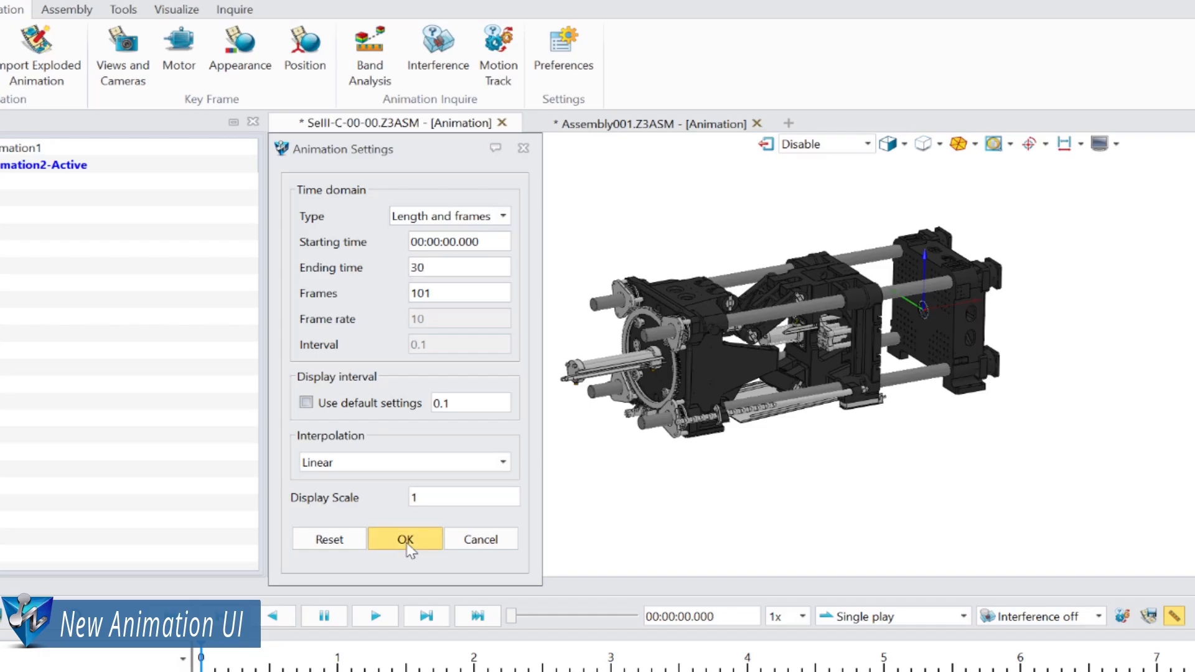
Step: Record the current view as a linear view key frame at 0 s and a rotated, zoomed-out view at 5 s
{"action": "left_click", "coordinate": [122, 53]}
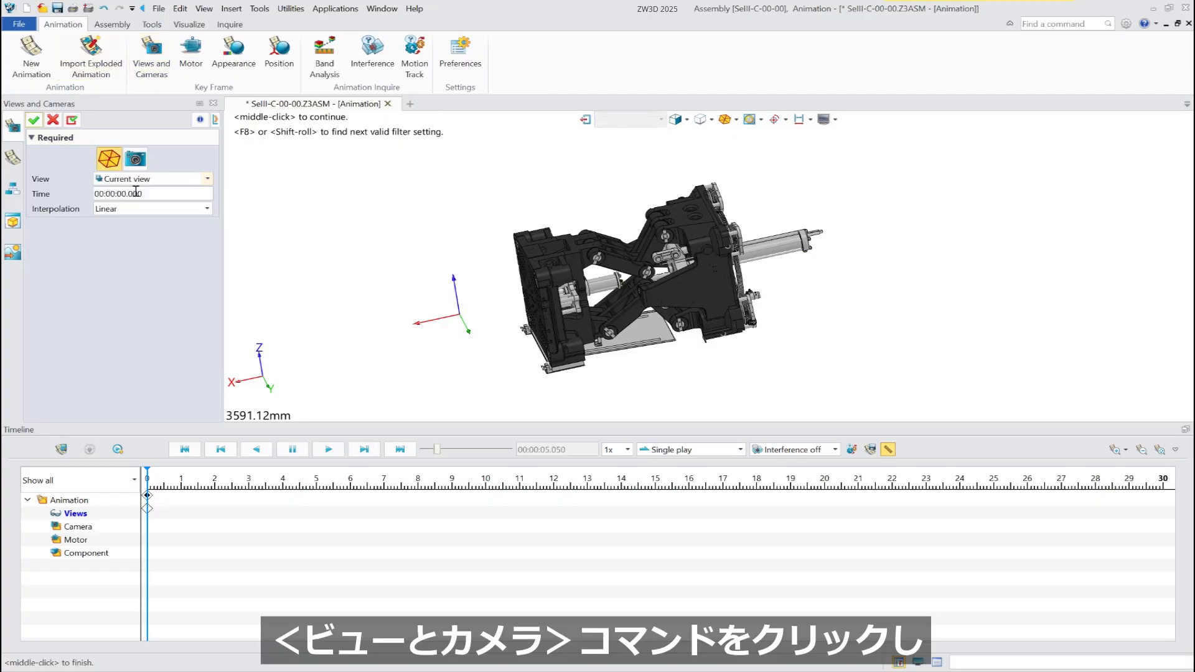
{"action": "left_click", "coordinate": [34, 120]}
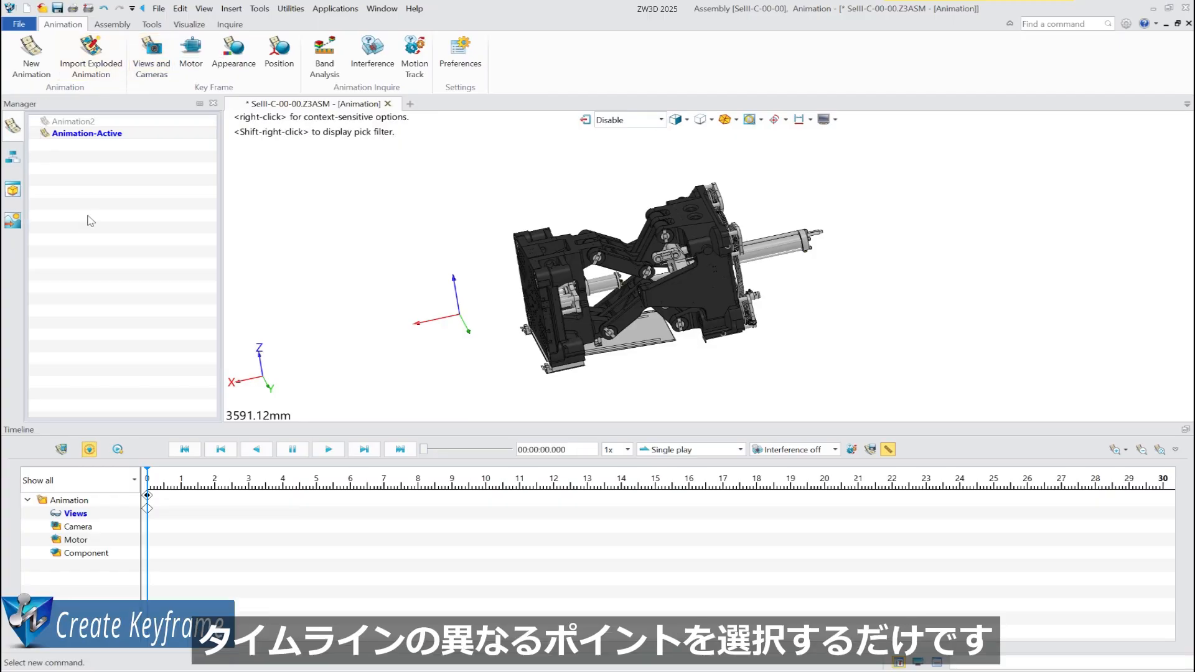
{"action": "left_click", "coordinate": [317, 479]}
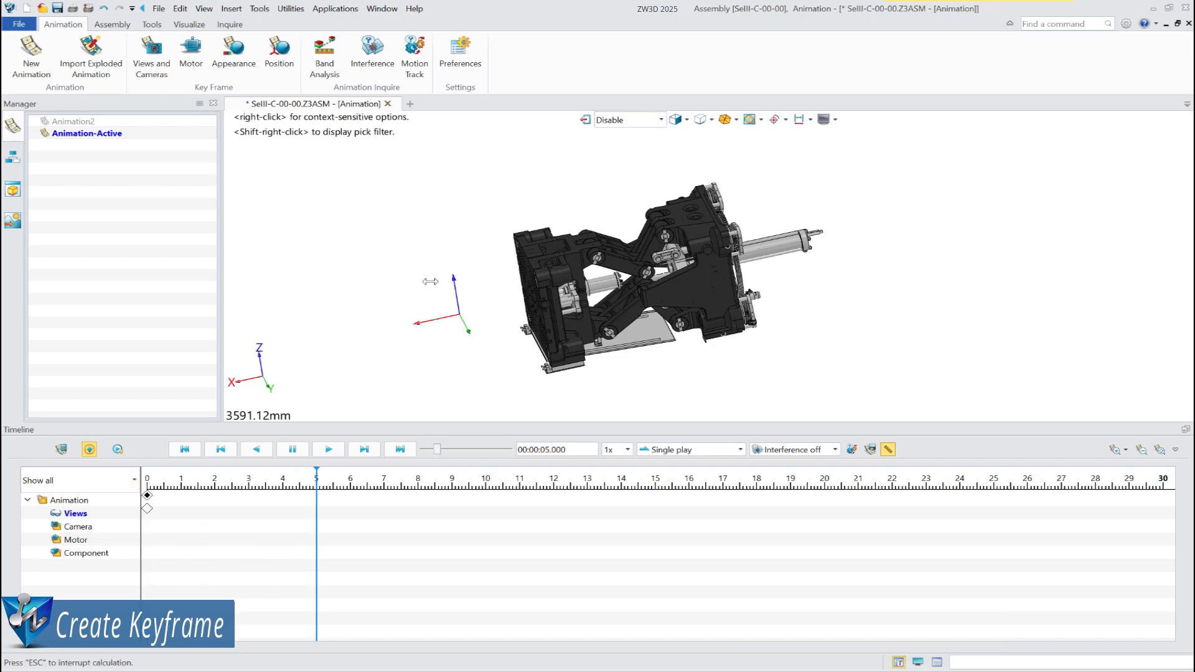
{"action": "middle_click_drag", "start_coordinate": [398, 291], "coordinate": [883, 202]}
{"action": "right_click_drag", "start_coordinate": [883, 203], "coordinate": [875, 220]}
{"action": "right_click_drag", "start_coordinate": [757, 256], "coordinate": [727, 277]}
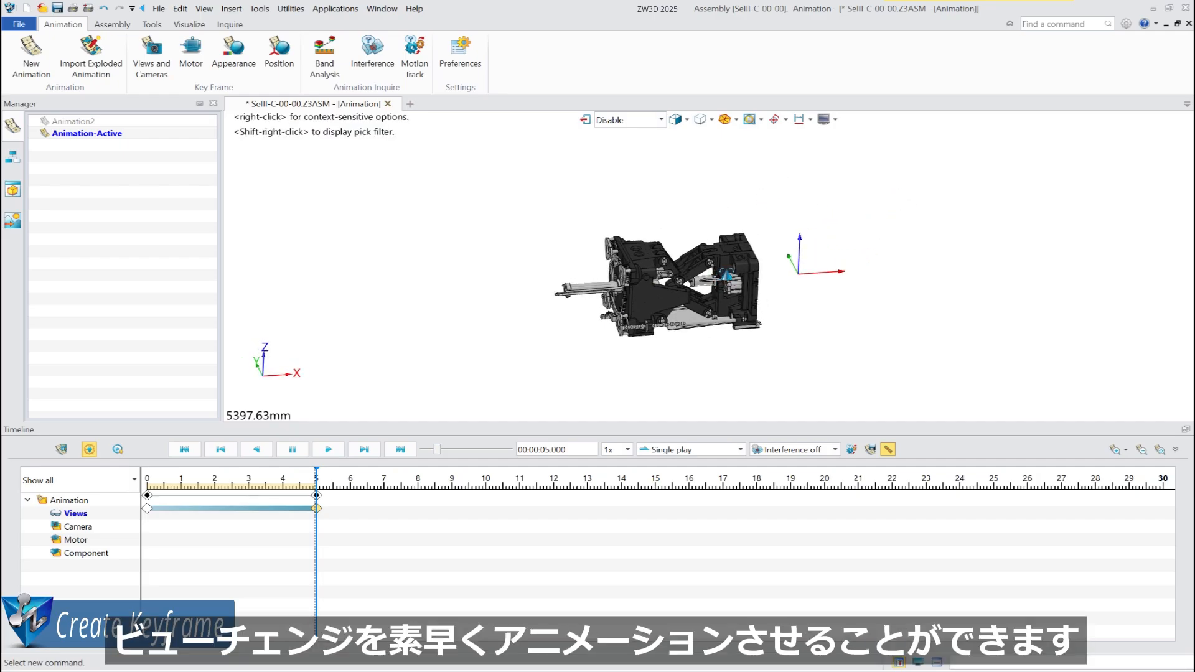
{"action": "mouse_move", "coordinate": [316, 479]}
{"action": "left_mouse_down"}
{"action": "mouse_move", "coordinate": [139, 481]}
{"action": "mouse_move", "coordinate": [317, 474]}
{"action": "left_mouse_up"}
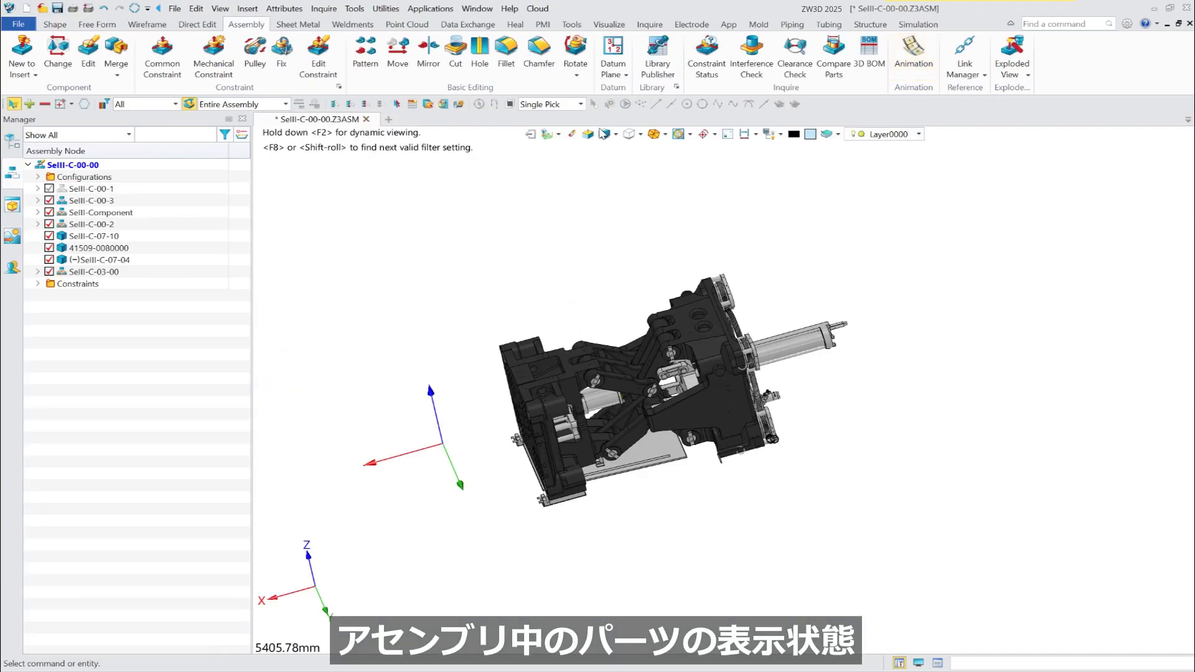
Step: Unblank the SeIII-C-00-1 component in the assembly
{"action": "right_click", "coordinate": [96, 193]}
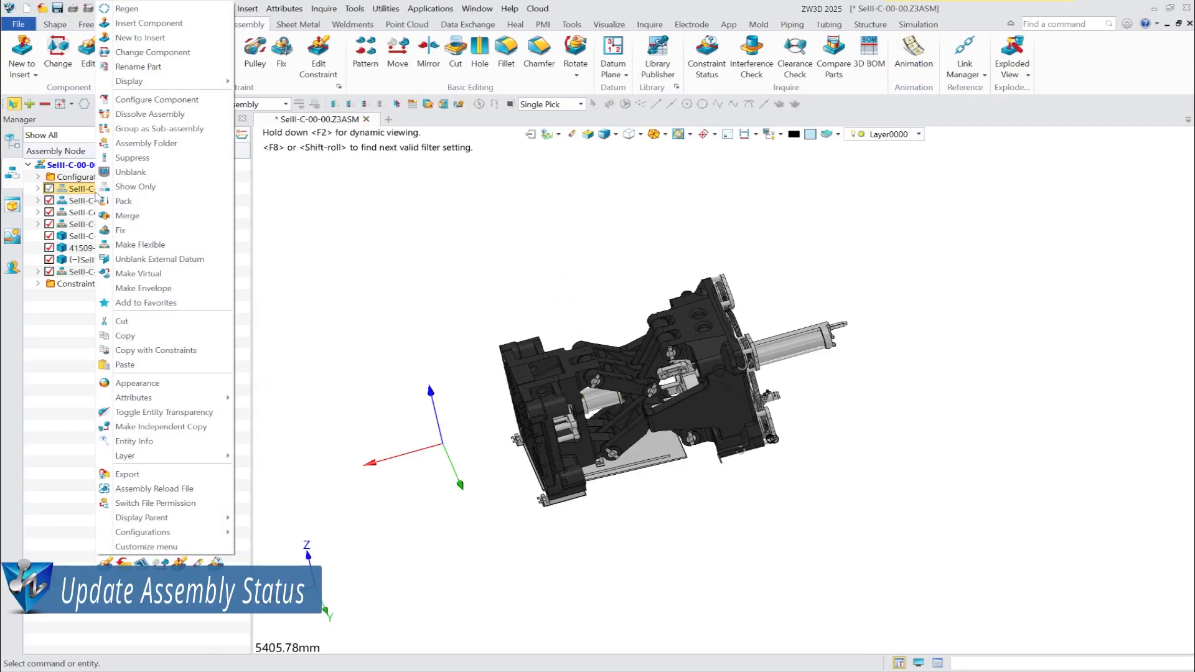
{"action": "left_click", "coordinate": [134, 173]}
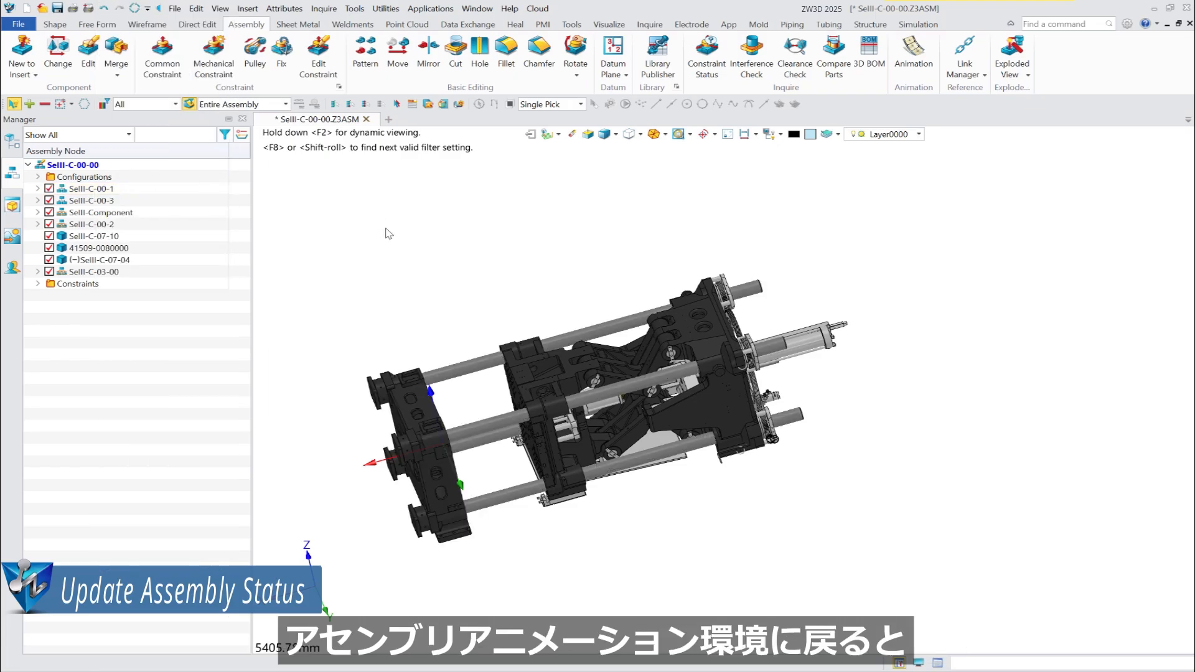
{"action": "scroll", "coordinate": [440, 292], "scroll_direction": "down", "scroll_amount": 1}
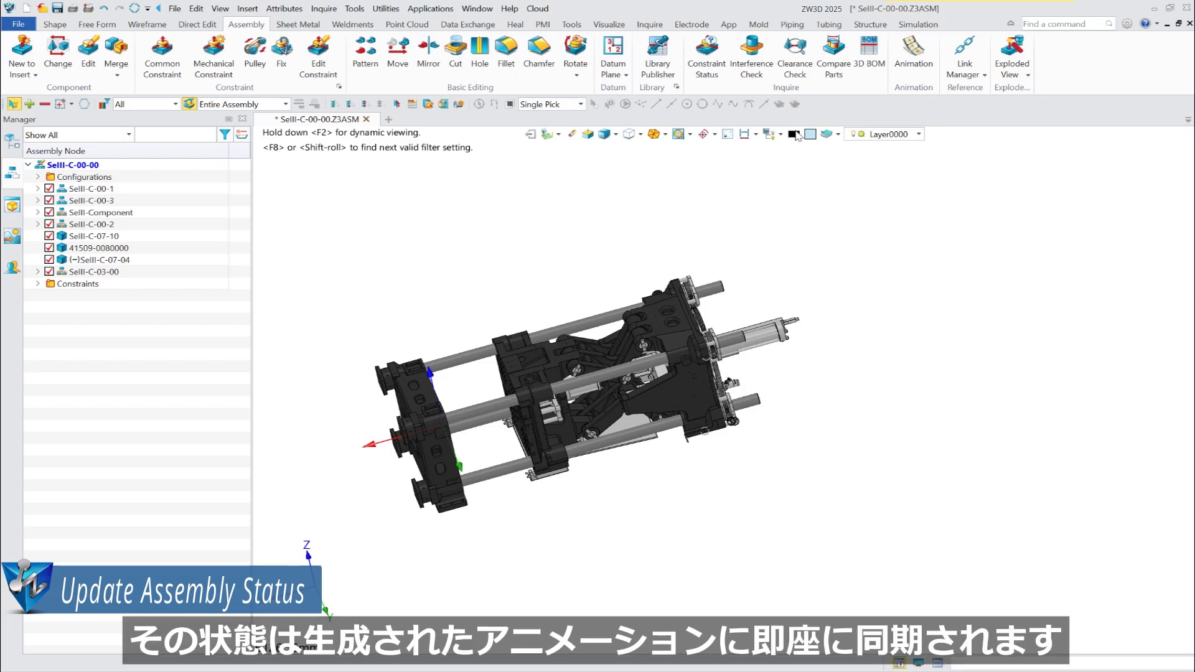
Step: Return to the animation environment and play the camera animation from its start
{"action": "left_click", "coordinate": [914, 59]}
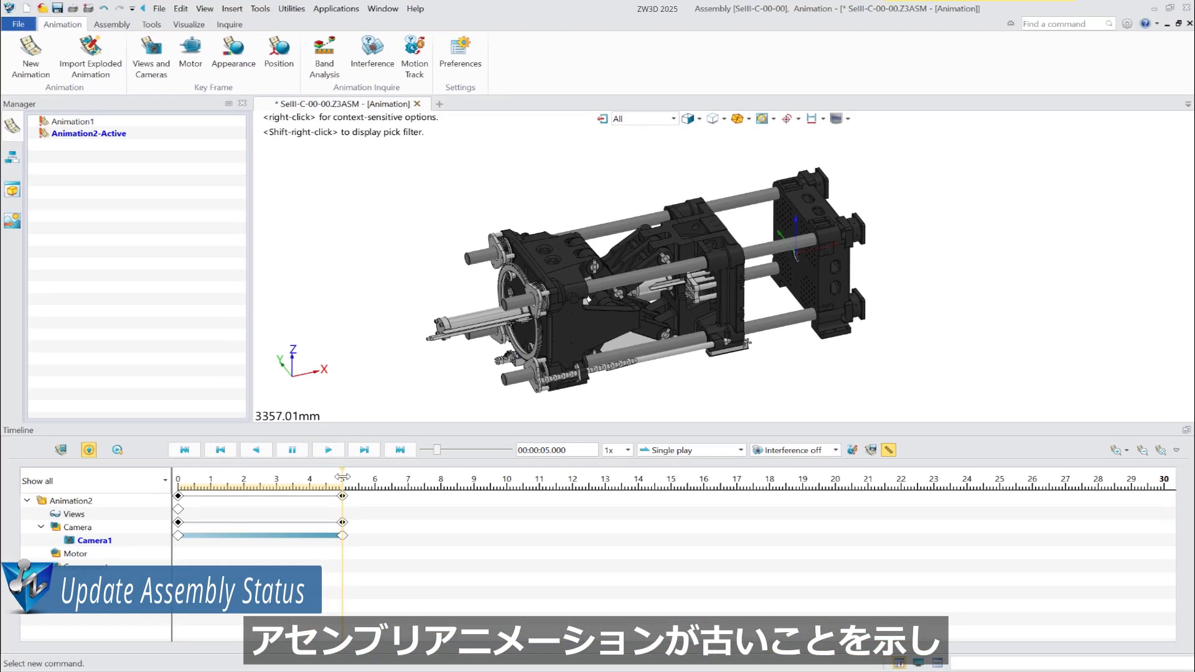
{"action": "left_click_drag", "start_coordinate": [341, 477], "coordinate": [154, 482]}
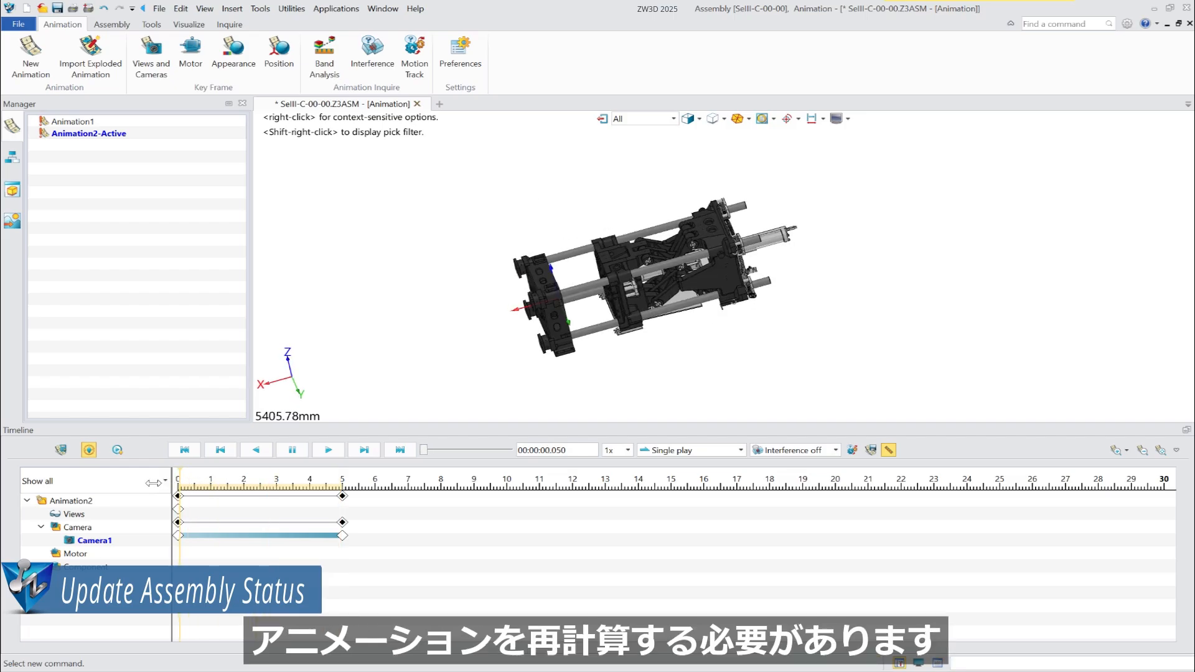
{"action": "left_click", "coordinate": [335, 453]}
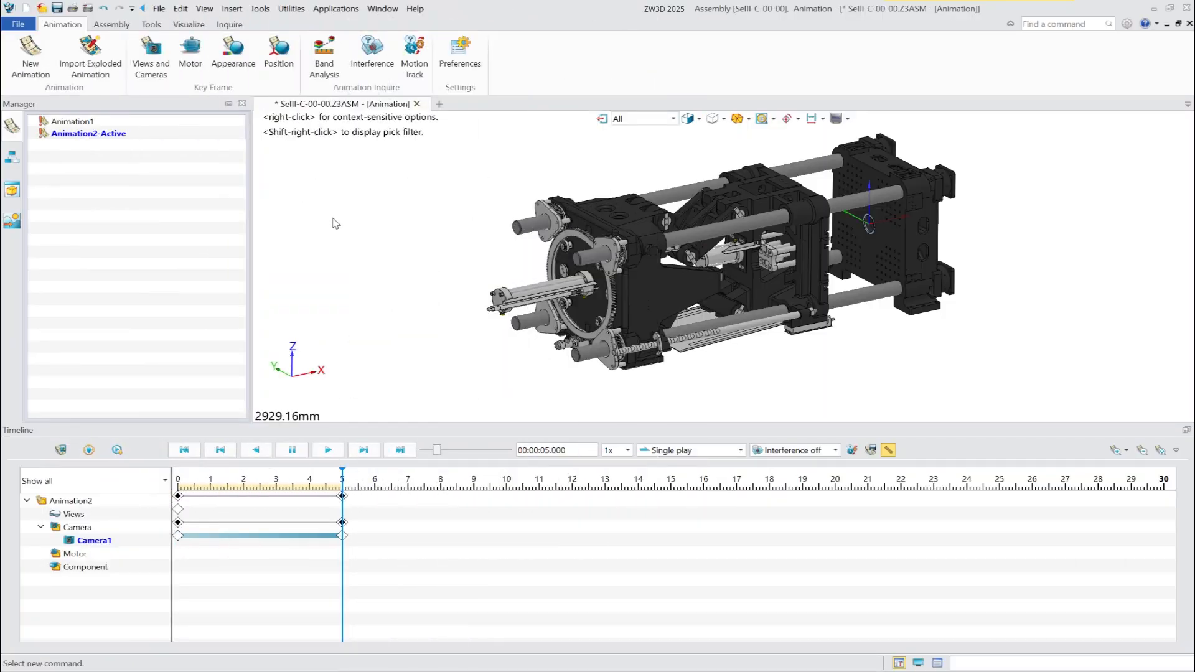
Step: Create a linear position key frame for component SeIII-C-00-3_1 at 5 s, selecting its Distance 9 constraint with the existing offset
{"action": "left_click", "coordinate": [272, 55]}
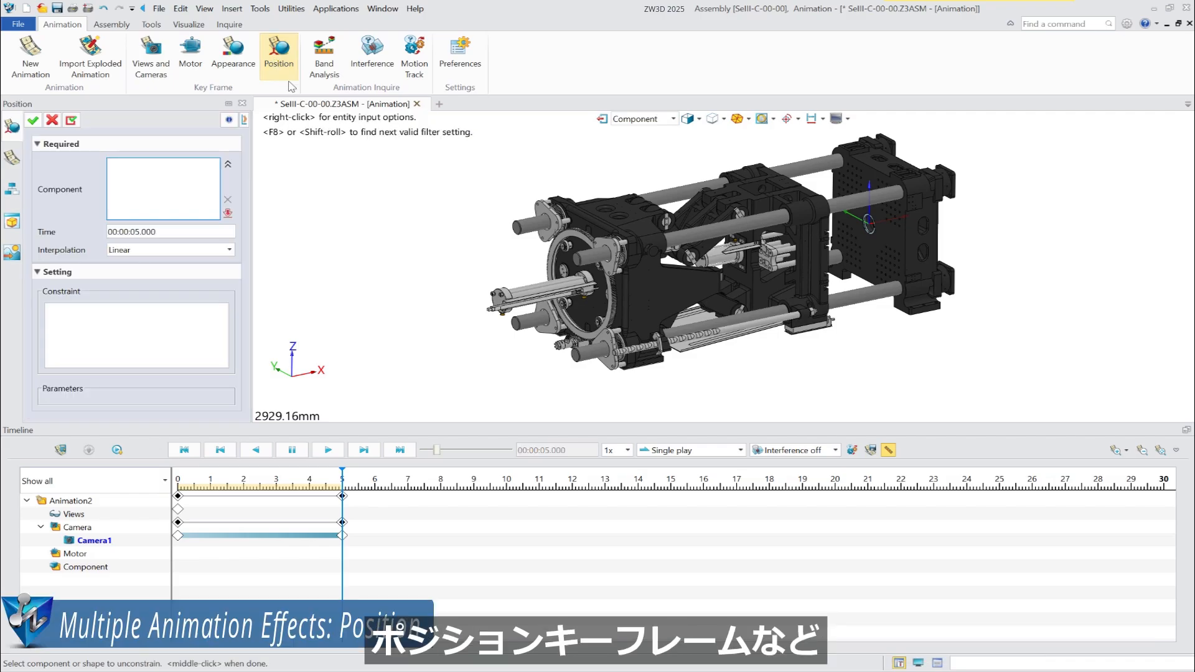
{"action": "left_click", "coordinate": [641, 302]}
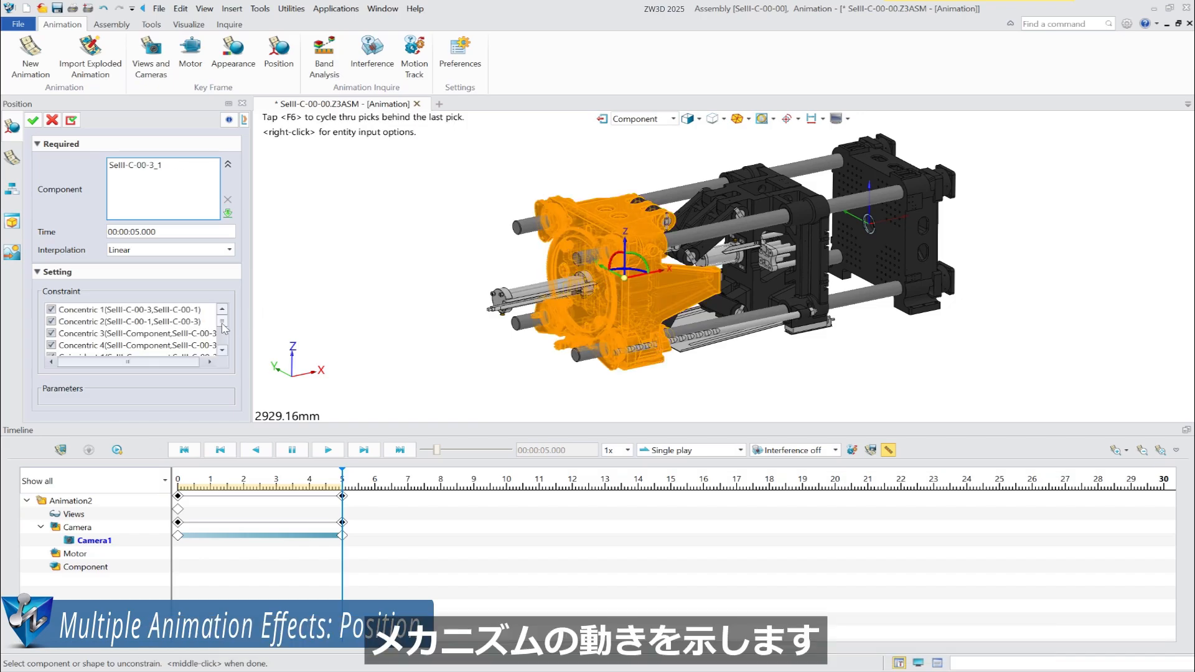
{"action": "left_click_drag", "start_coordinate": [221, 322], "coordinate": [220, 346]}
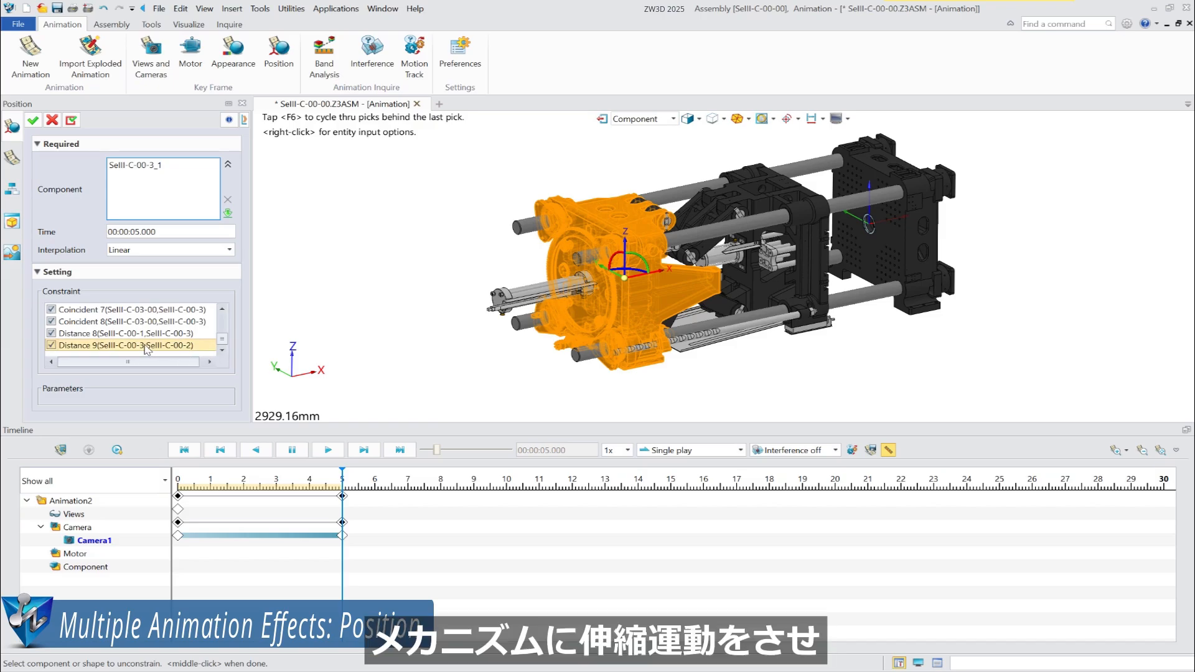
{"action": "middle_click", "coordinate": [330, 346]}
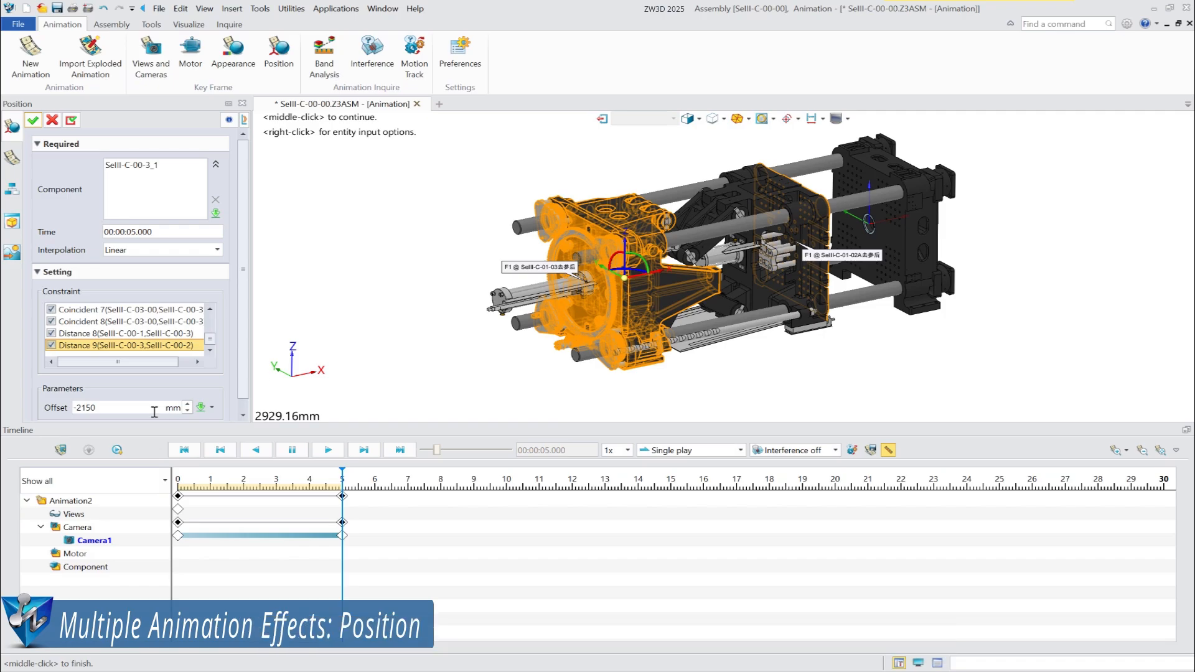
{"action": "left_click", "coordinate": [33, 120]}
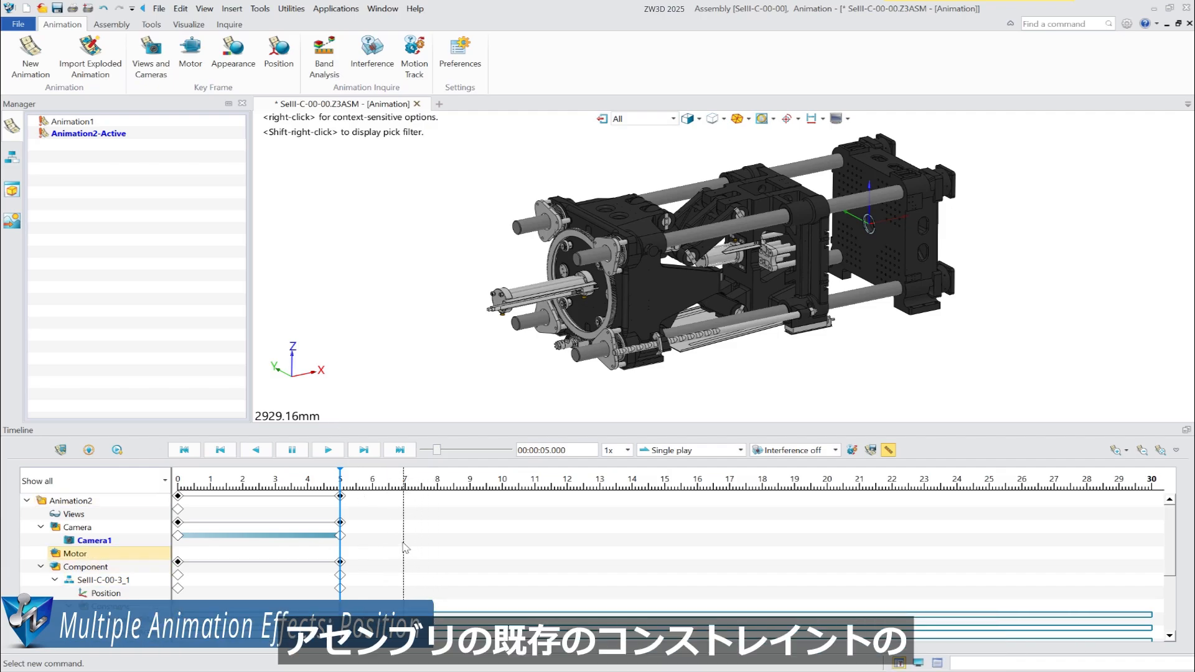
Step: Add a position key frame for SeIII-C-00-3_1 at 8 s with a new negative offset for its Distance 9 constraint
{"action": "scroll", "coordinate": [404, 546], "scroll_direction": "down", "scroll_amount": 2}
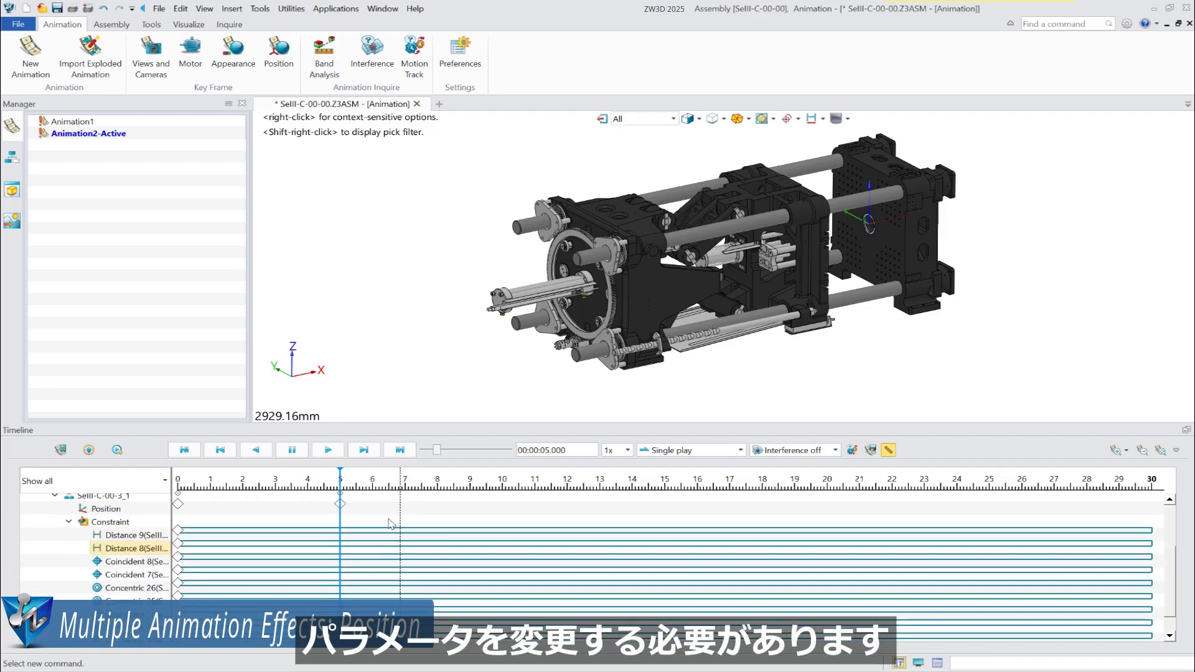
{"action": "left_click", "coordinate": [279, 56]}
{"action": "left_click", "coordinate": [570, 266]}
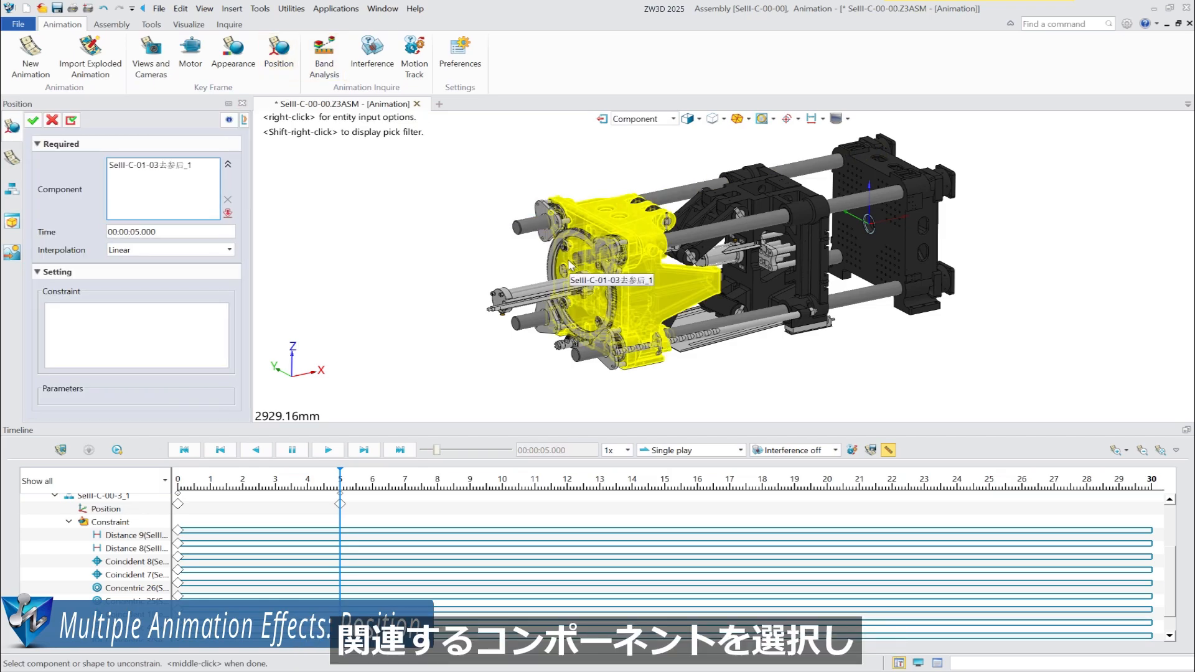
{"action": "middle_click", "coordinate": [346, 242]}
{"action": "left_click_drag", "start_coordinate": [166, 233], "coordinate": [61, 219]}
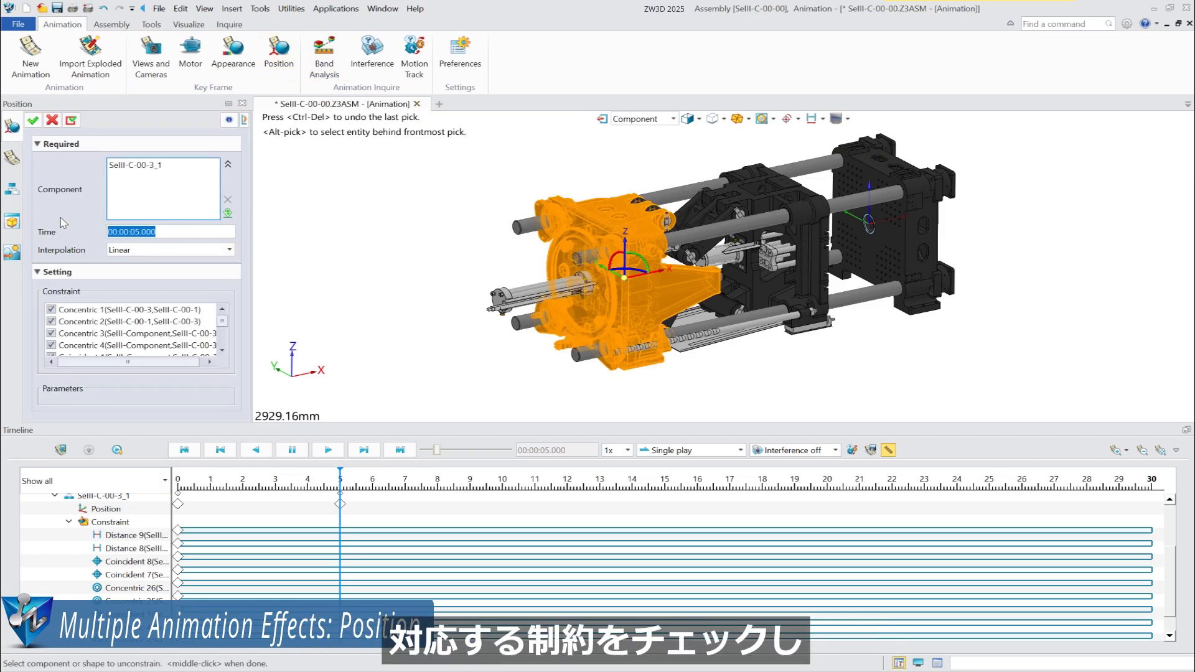
{"action": "type", "text": "8"}
{"action": "left_click_drag", "start_coordinate": [223, 323], "coordinate": [224, 356]}
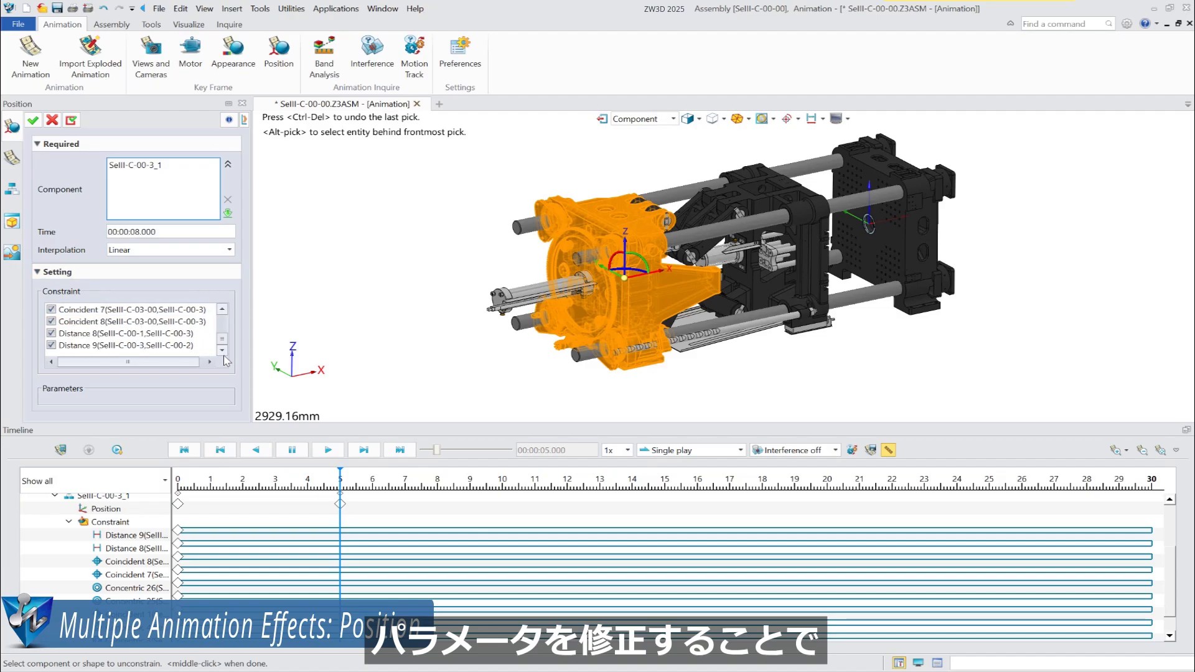
{"action": "left_click", "coordinate": [125, 346]}
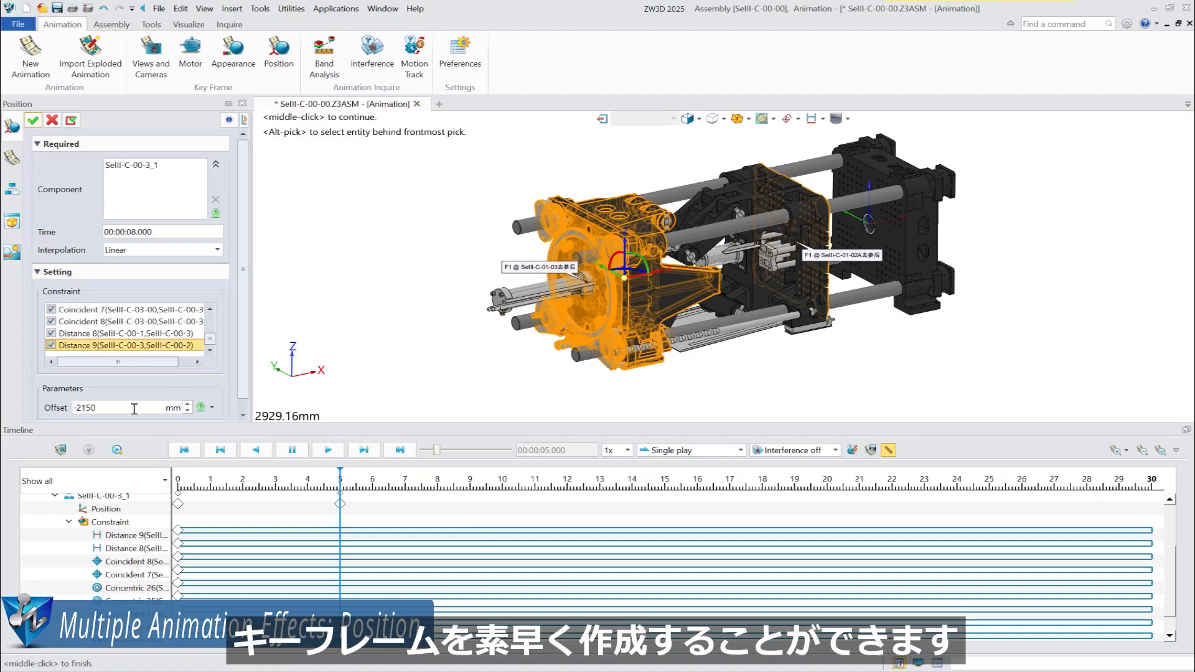
{"action": "triple_click", "coordinate": [134, 408]}
{"action": "type", "text": "-2"}
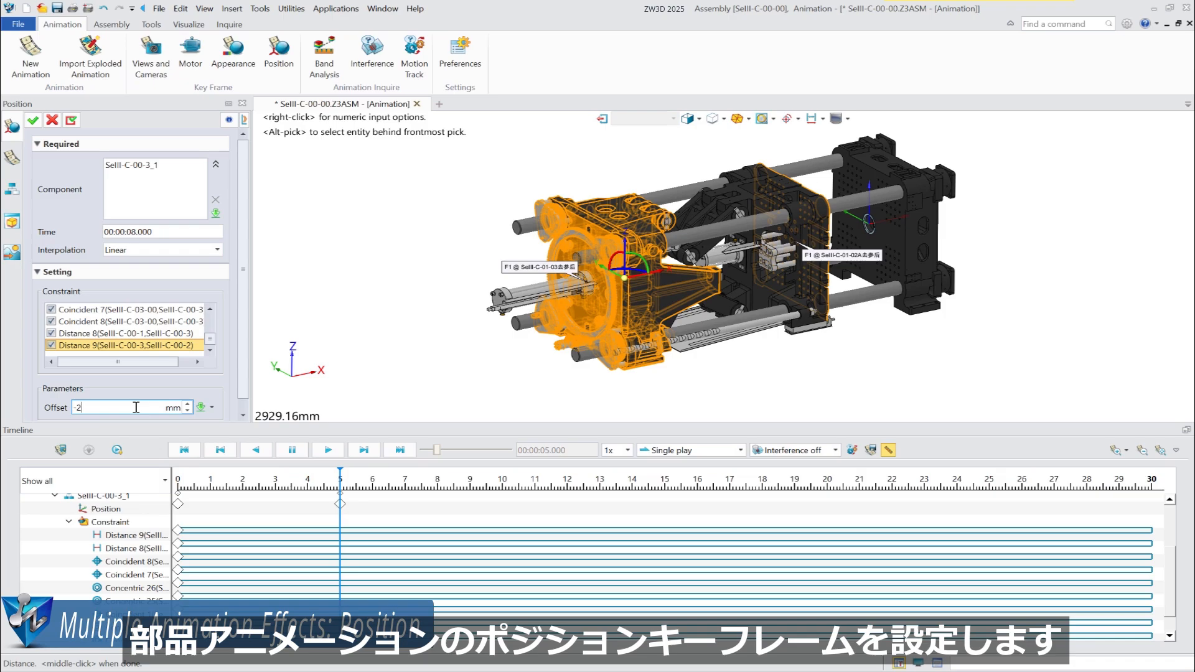
{"action": "left_click", "coordinate": [33, 121]}
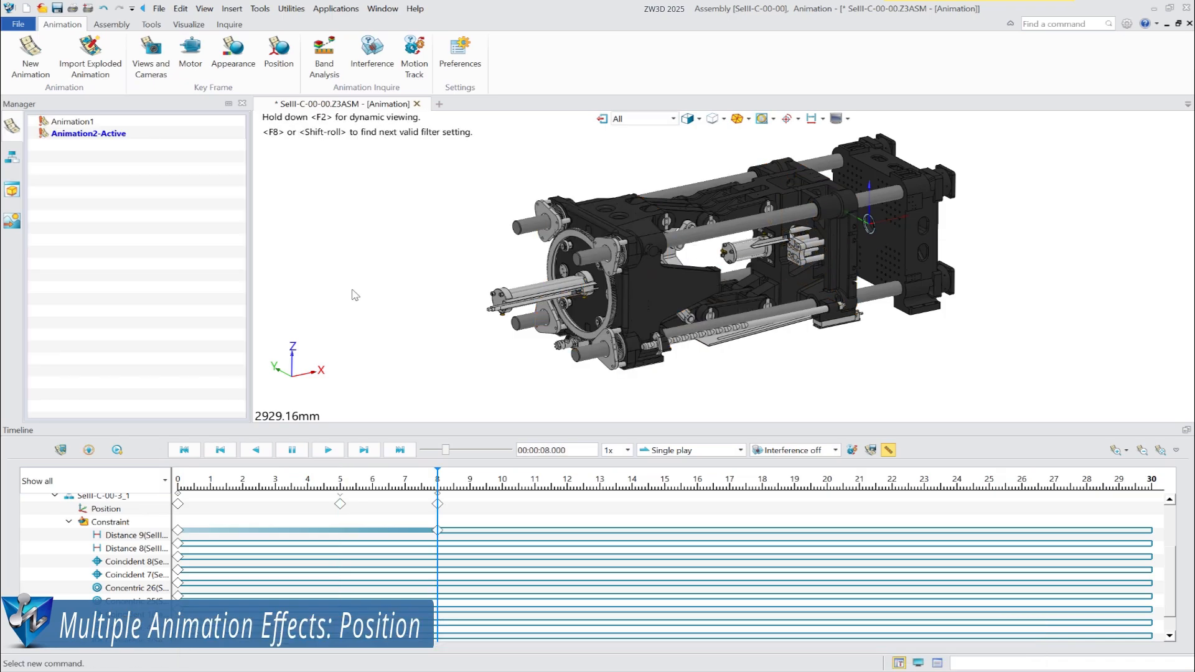
Step: Add a position key frame for SeIII-C-00-3_1 at 10 s using its Distance 9 constraint
{"action": "left_click", "coordinate": [278, 59]}
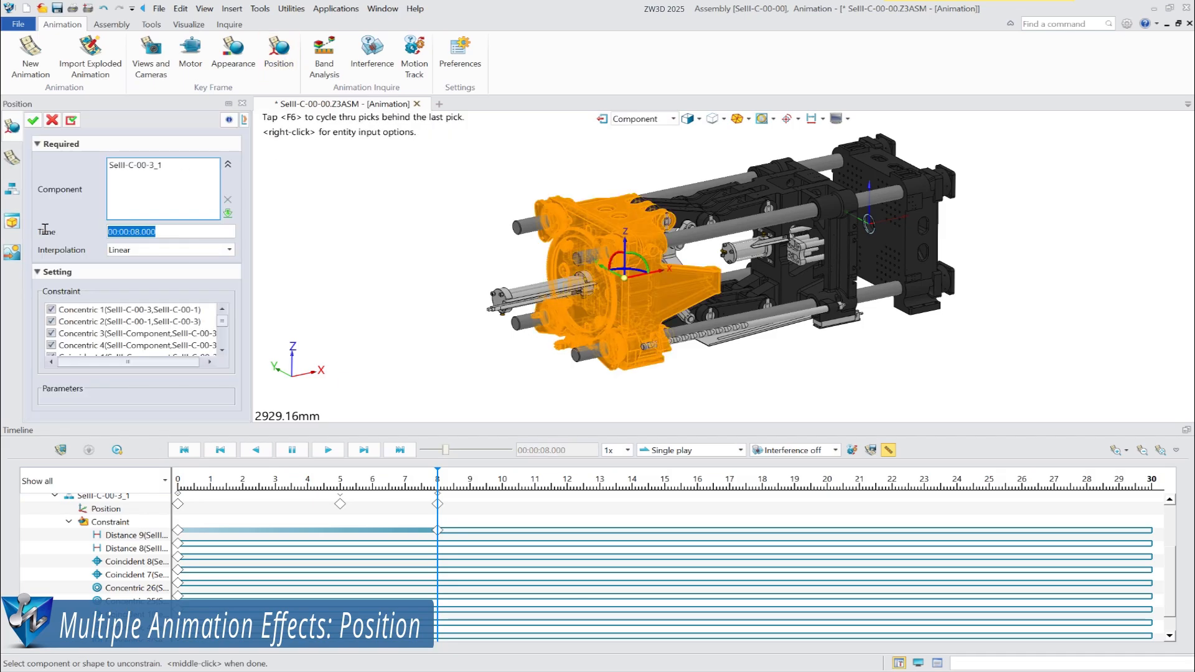
{"action": "type", "text": "10"}
{"action": "scroll", "coordinate": [131, 330], "scroll_direction": "down", "scroll_amount": 5}
{"action": "left_click", "coordinate": [125, 345]}
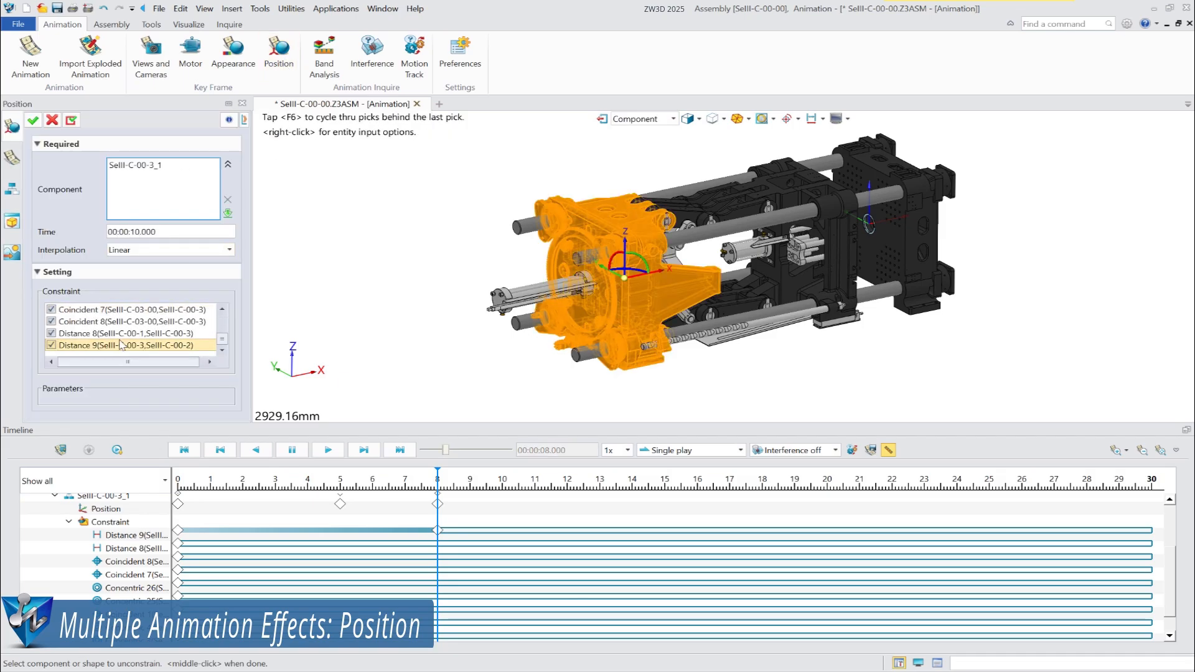
{"action": "left_click", "coordinate": [33, 122]}
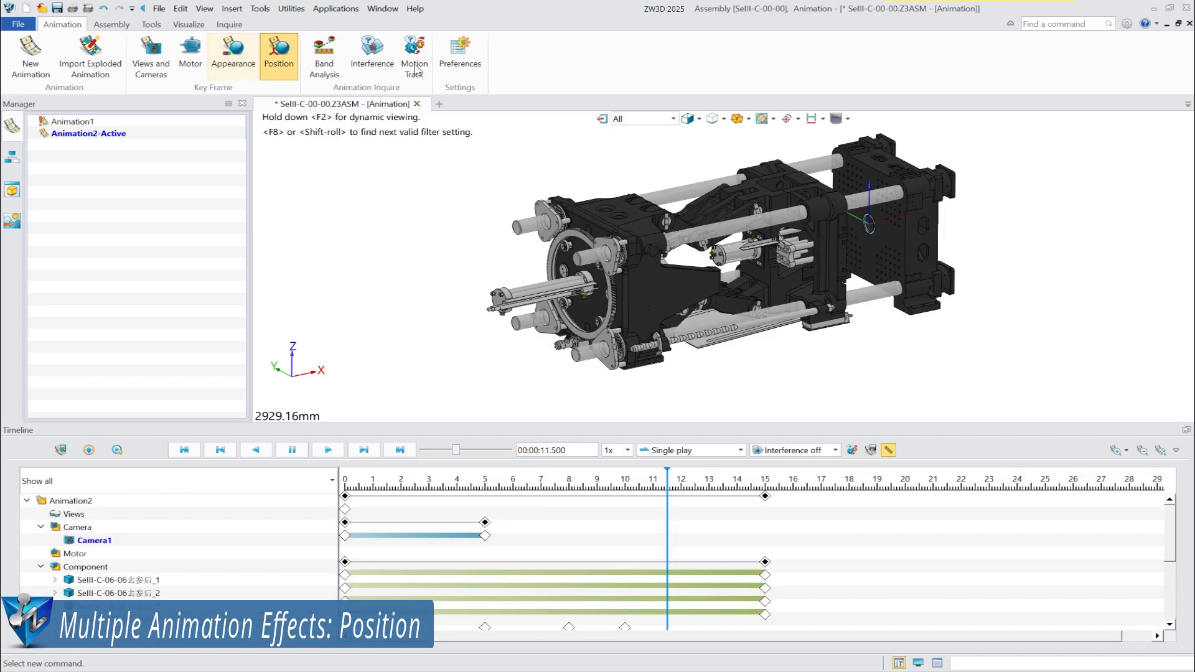
Step: Add a position key frame for component SeIII-C-04-08-00去参后_1 at 12.5 s using its Distance 2 constraint
{"action": "left_click", "coordinate": [279, 59]}
{"action": "type", "text": "12"}
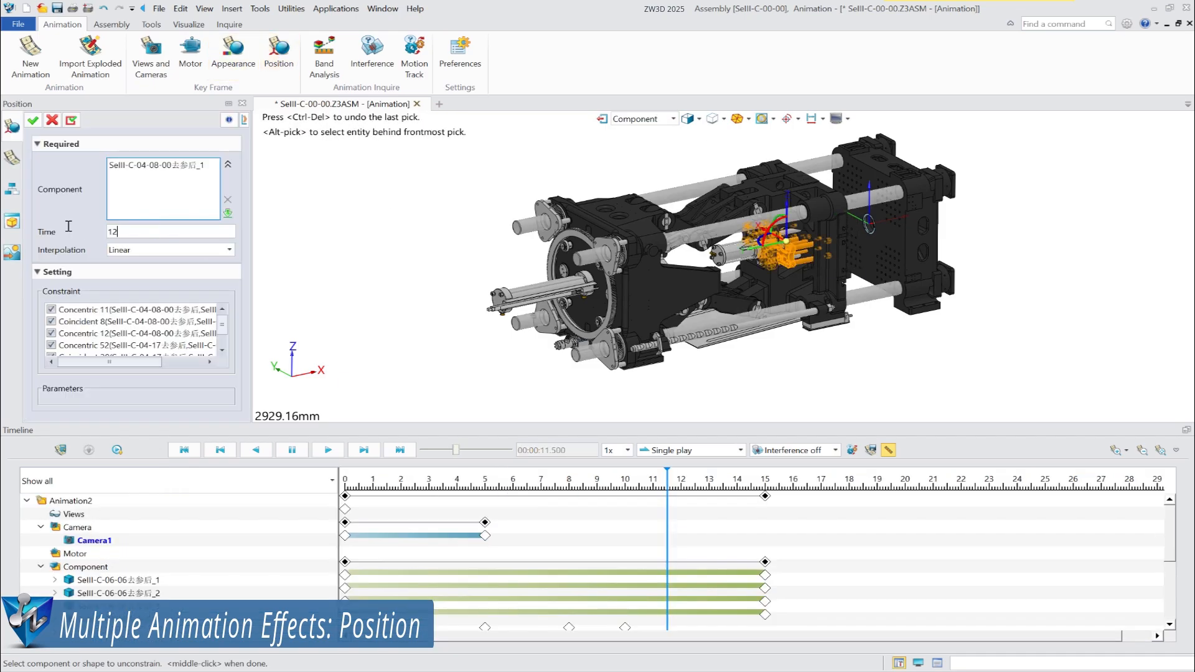
{"action": "type", "text": ".5"}
{"action": "scroll", "coordinate": [130, 330], "scroll_direction": "down", "scroll_amount": 3}
{"action": "left_click", "coordinate": [121, 346]}
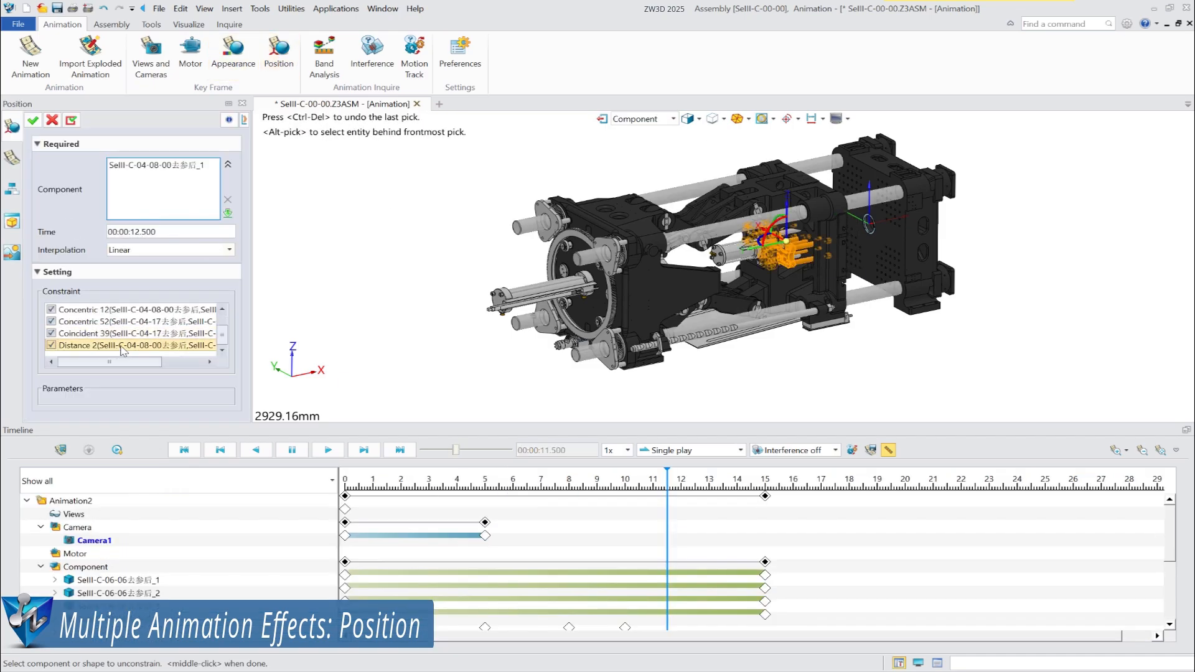
{"action": "middle_click", "coordinate": [440, 291]}
Step: Add a position key frame for SeIII-C-04-08-00去参后_1 at 13.5 s with its Distance 2 offset set to 0 mm
{"action": "left_click", "coordinate": [278, 59]}
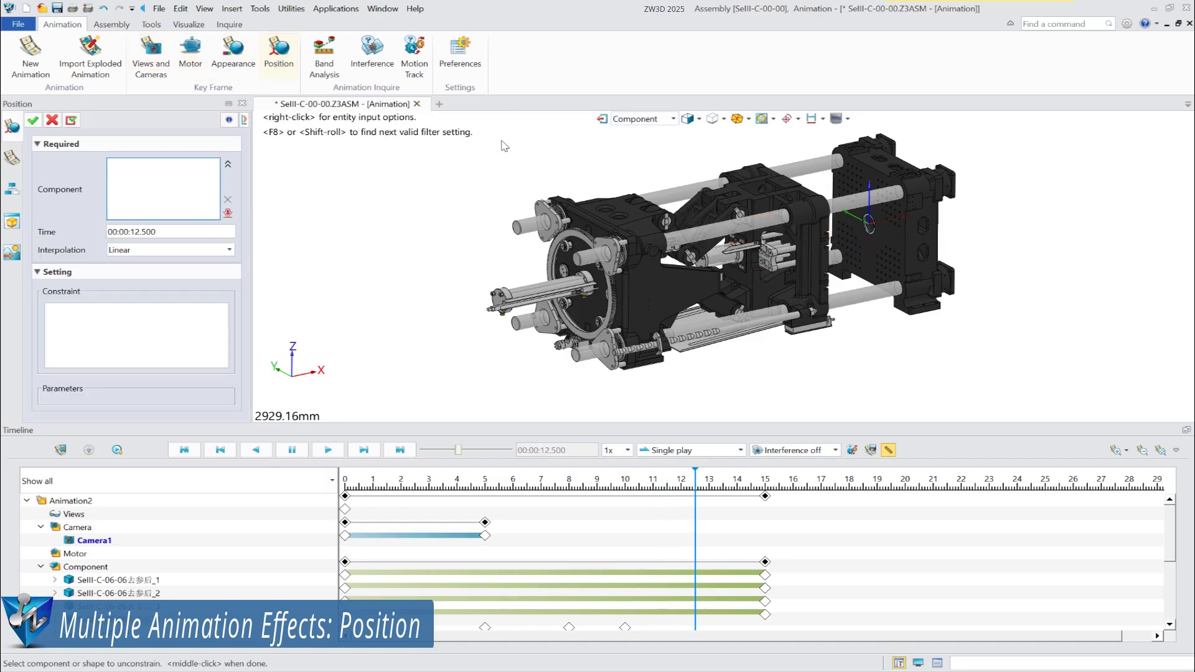
{"action": "left_click", "coordinate": [768, 262]}
{"action": "left_click_drag", "start_coordinate": [181, 232], "coordinate": [80, 235]}
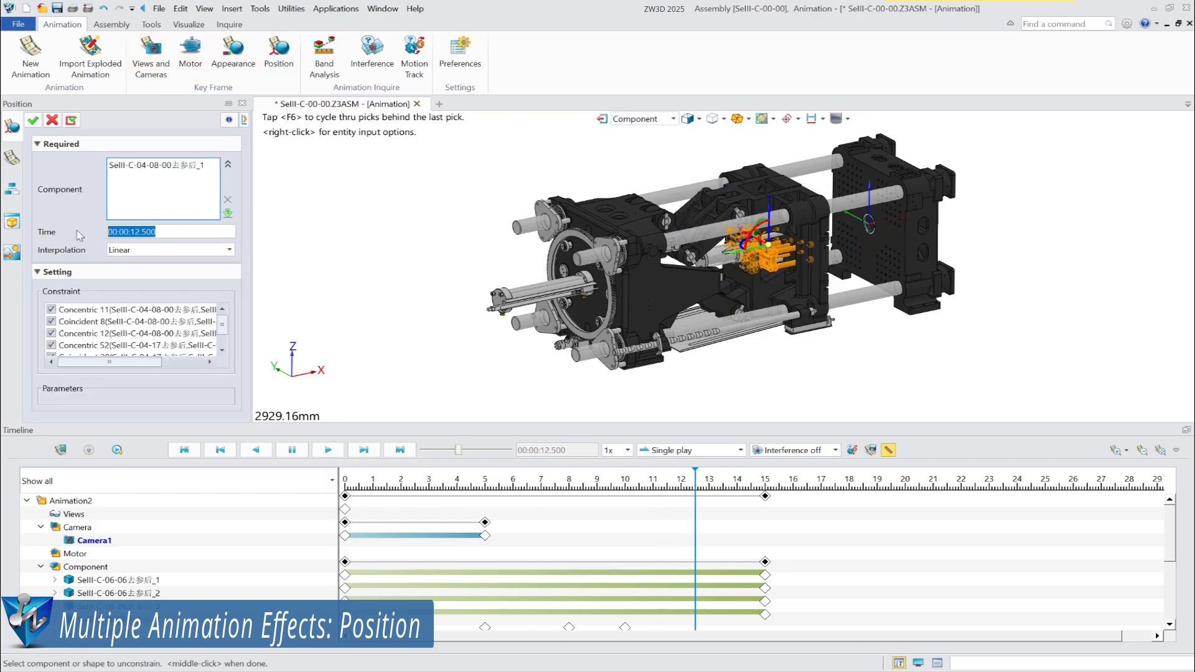
{"action": "type", "text": "13.5"}
{"action": "scroll", "coordinate": [190, 335], "scroll_direction": "down", "scroll_amount": 3}
{"action": "left_click", "coordinate": [185, 346]}
{"action": "double_click", "coordinate": [77, 406]}
{"action": "type", "text": "0"}
{"action": "left_click", "coordinate": [33, 121]}
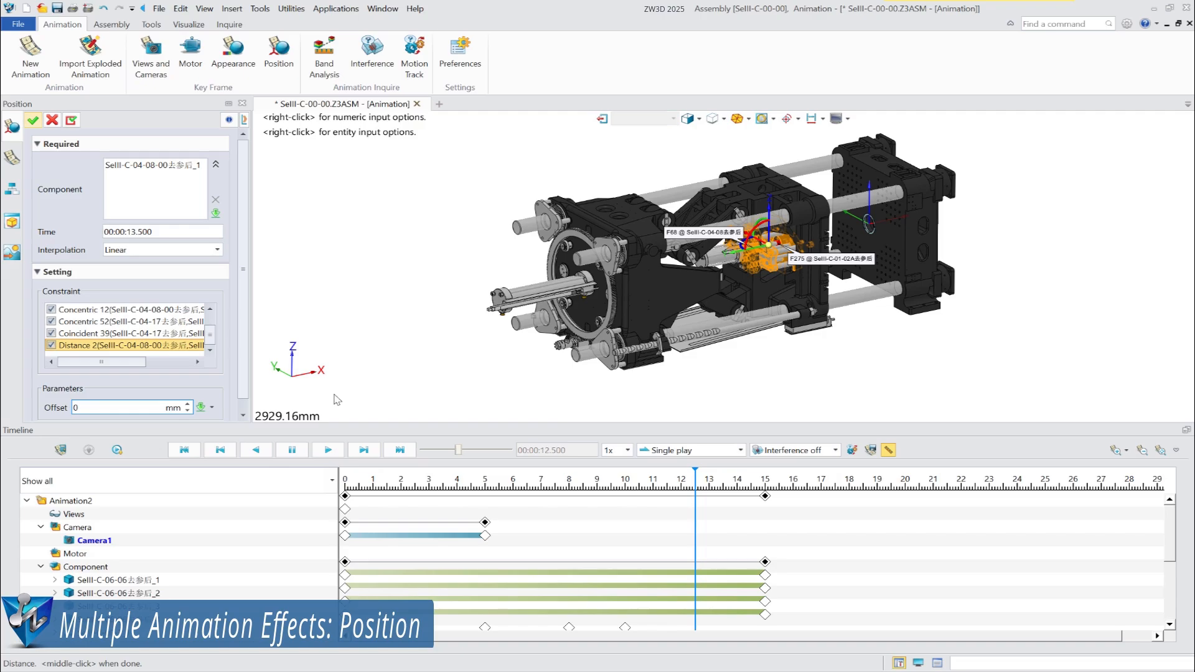
{"action": "scroll", "coordinate": [637, 558], "scroll_direction": "down", "scroll_amount": 5}
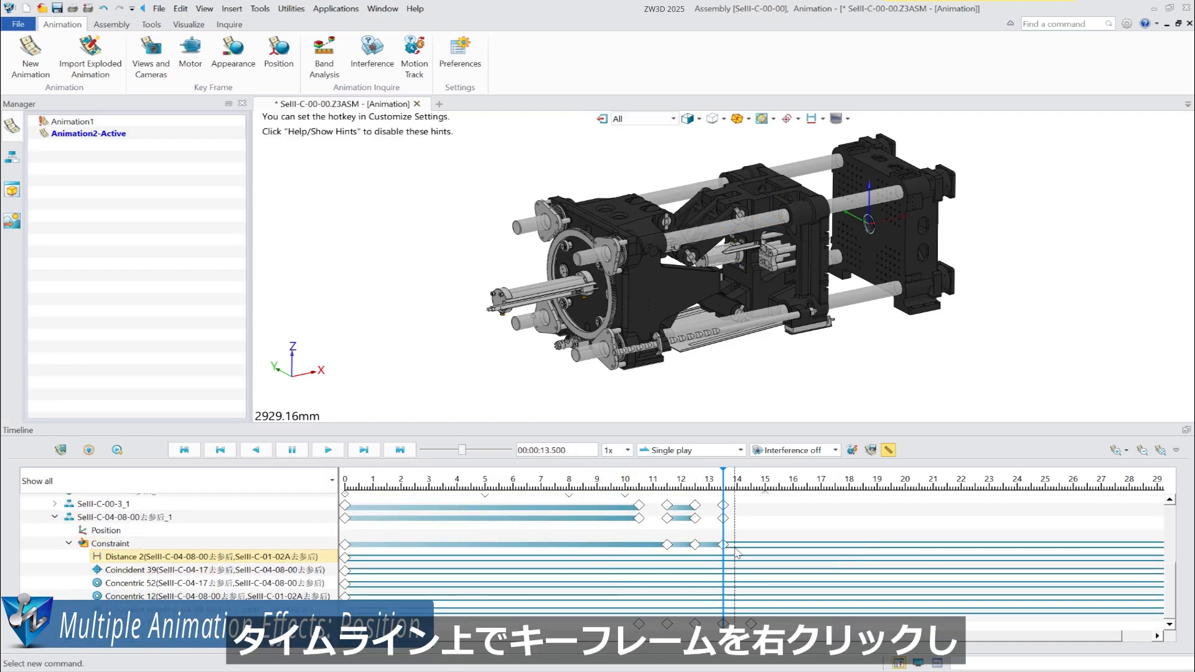
Step: Add a key frame at 14.5 s on the Distance 2 constraint of SeIII-C-04-08-00去参后_1 and set its distance to 250 mm
{"action": "right_click", "coordinate": [753, 549]}
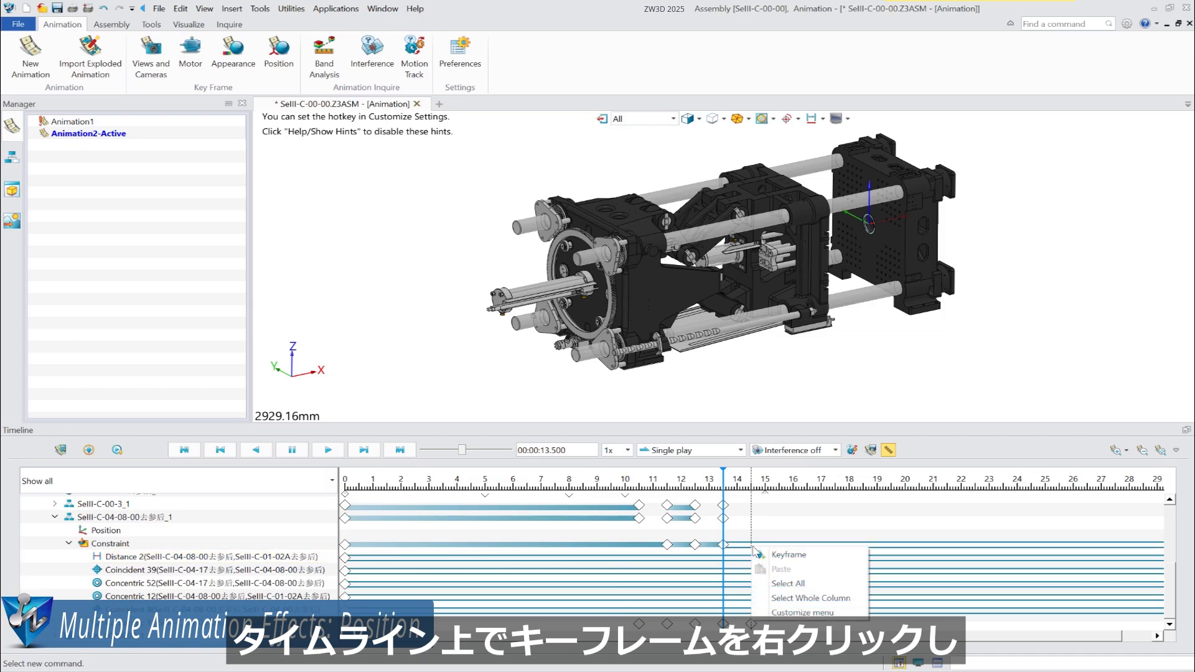
{"action": "left_click", "coordinate": [771, 555]}
{"action": "right_click", "coordinate": [751, 544]}
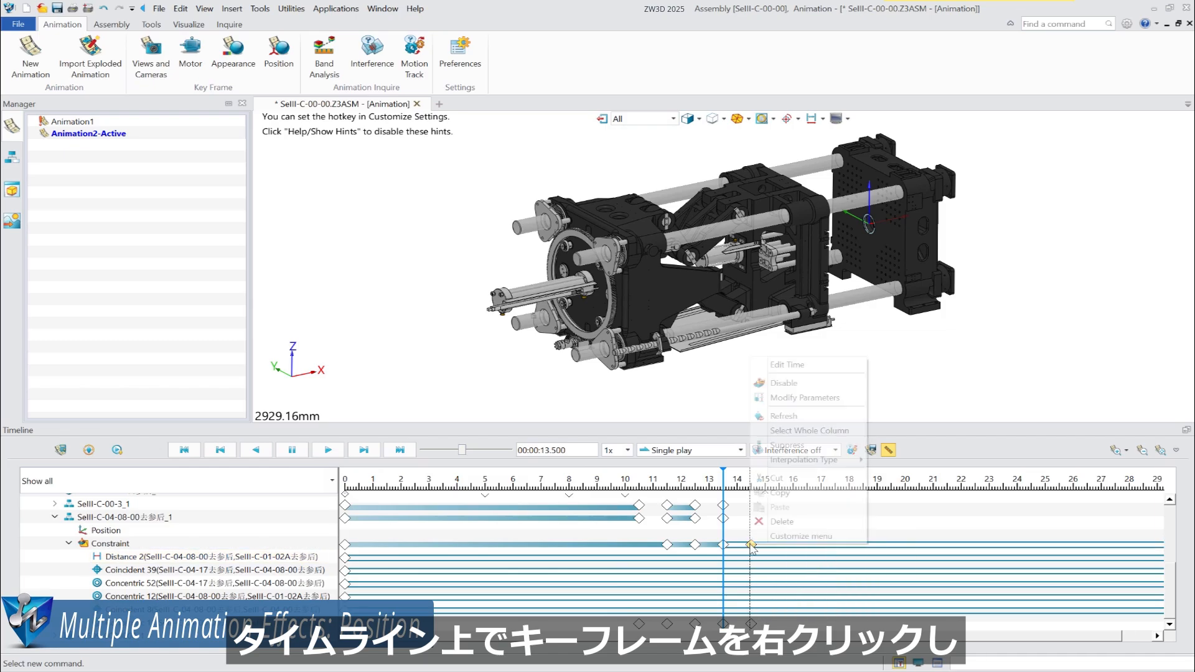
{"action": "left_click", "coordinate": [833, 399]}
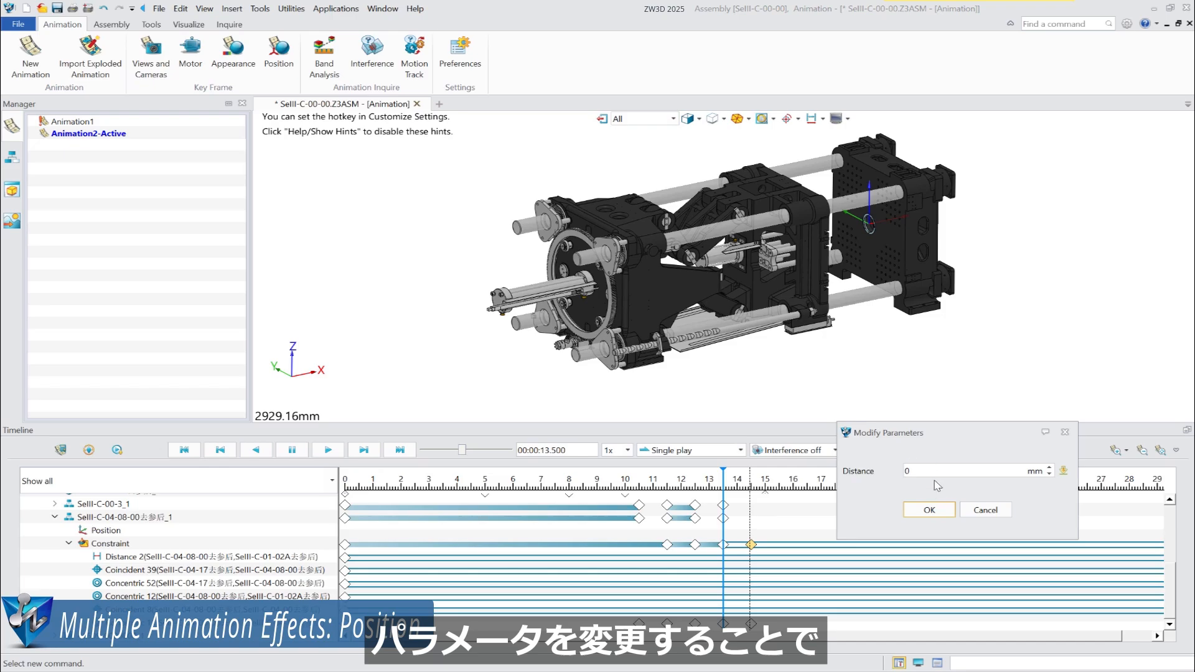
{"action": "left_click_drag", "start_coordinate": [933, 471], "coordinate": [888, 471]}
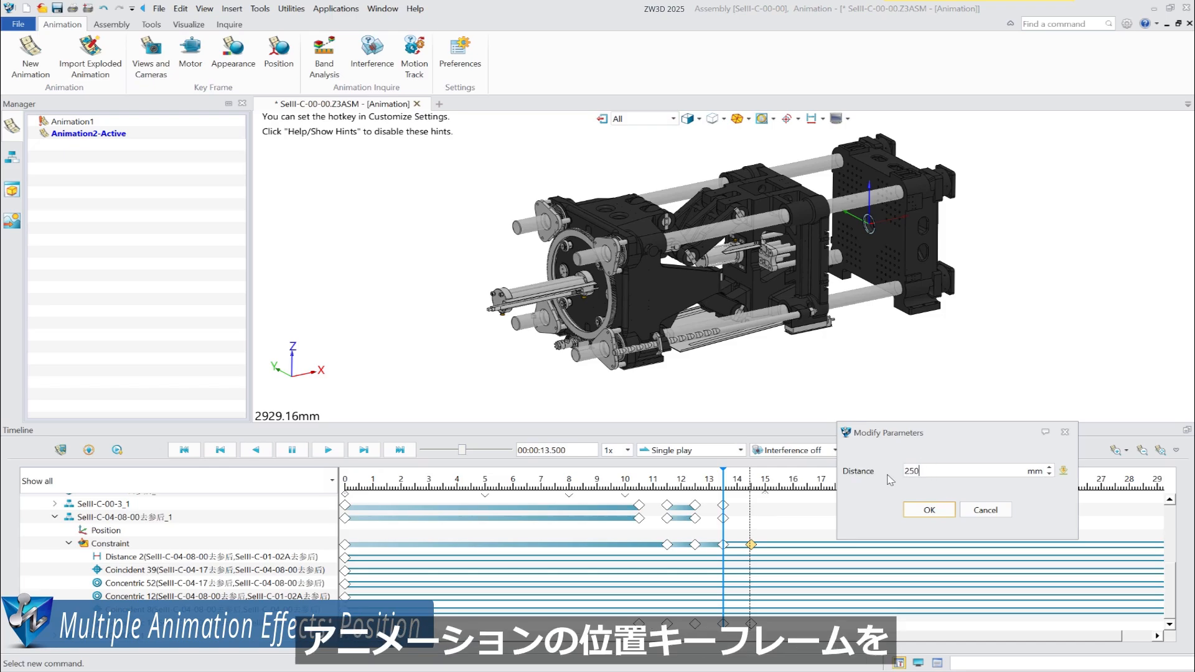
{"action": "type", "text": "250"}
{"action": "left_click", "coordinate": [928, 509]}
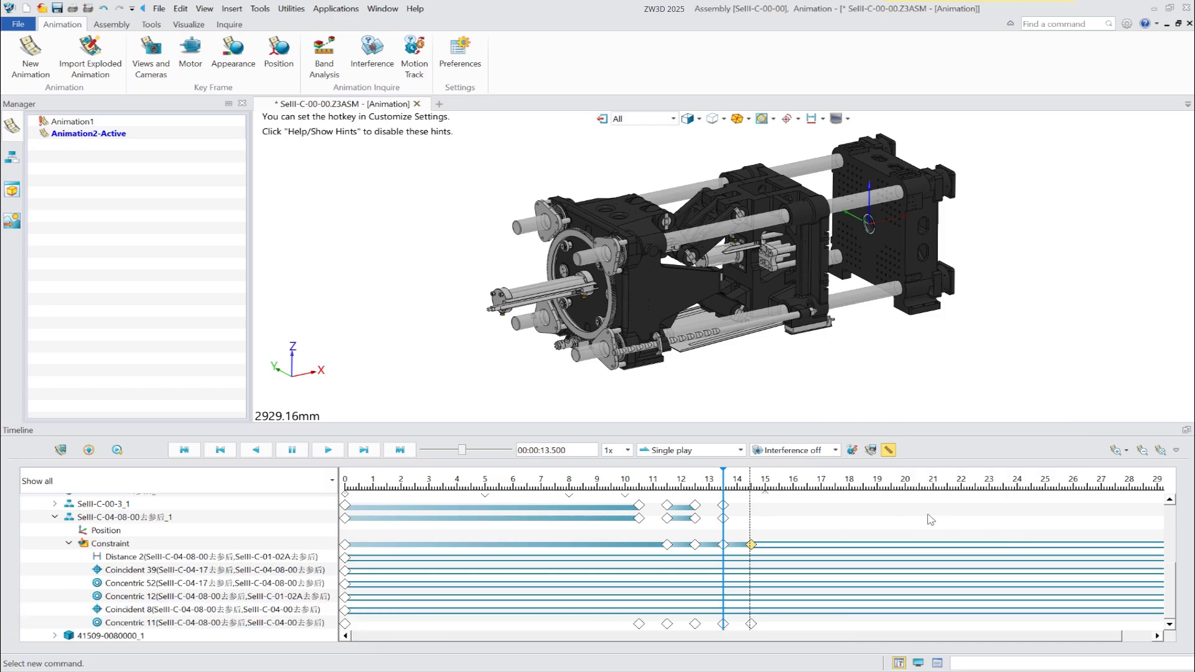
Step: Add an Appearance key frame at 5.5 s for the two front tie bars, SeIII-C-06-06去参后_2 and SeIII-C-06-06去参后_3
{"action": "left_click", "coordinate": [243, 52]}
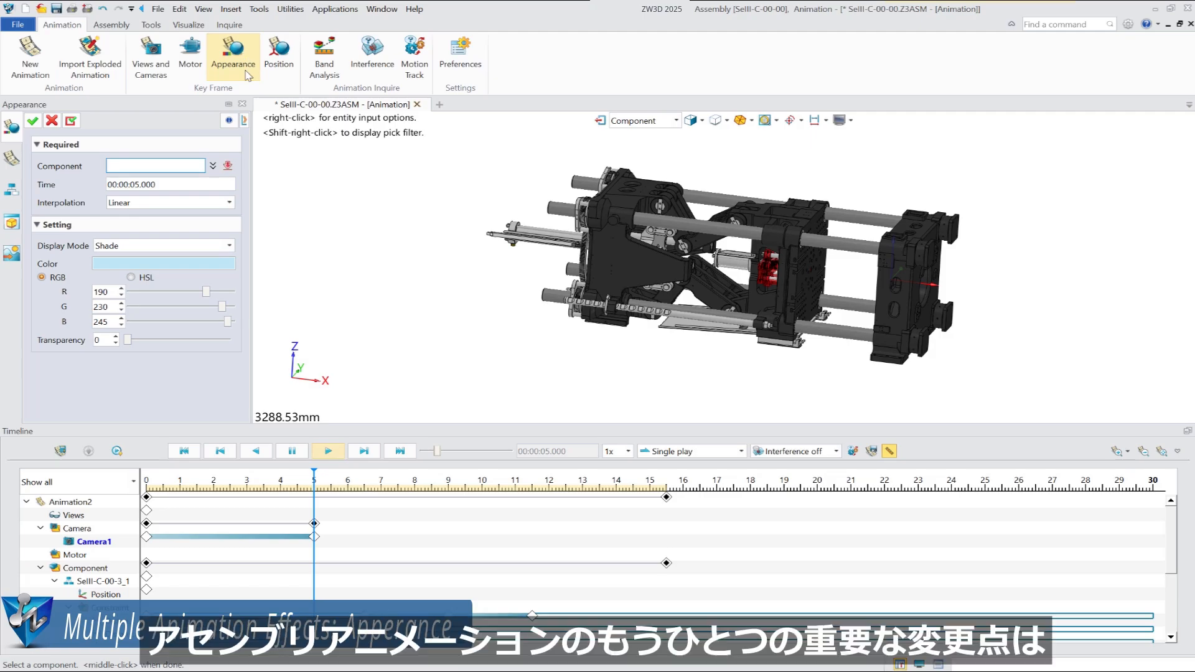
{"action": "left_click", "coordinate": [827, 250]}
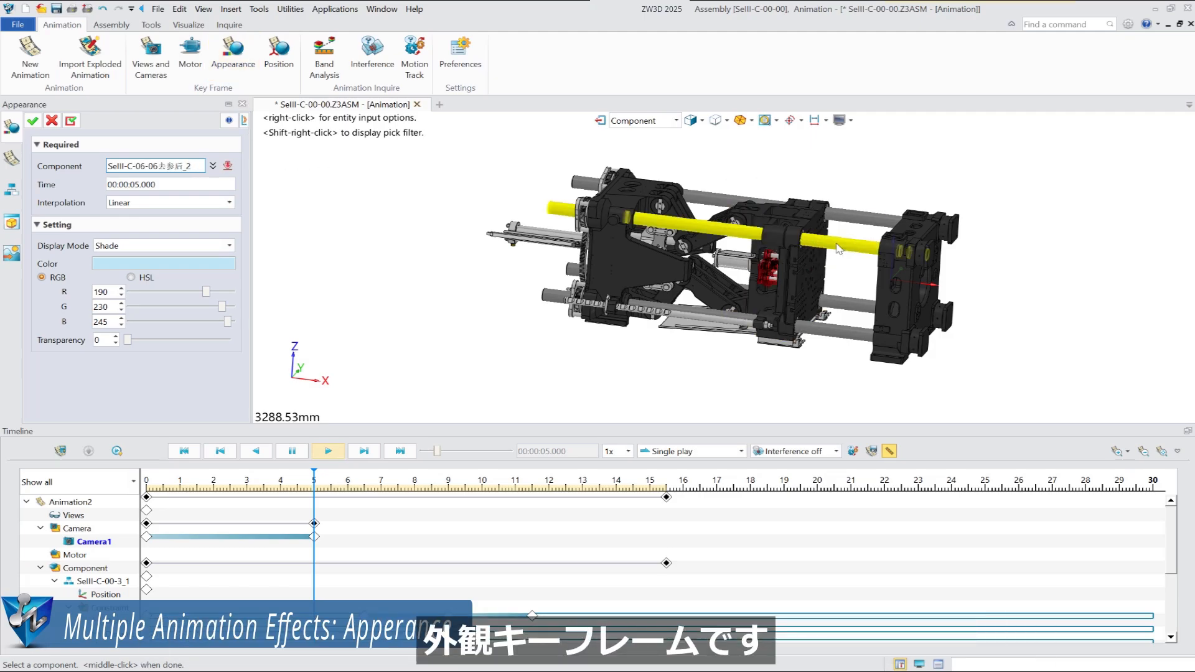
{"action": "left_click", "coordinate": [838, 249]}
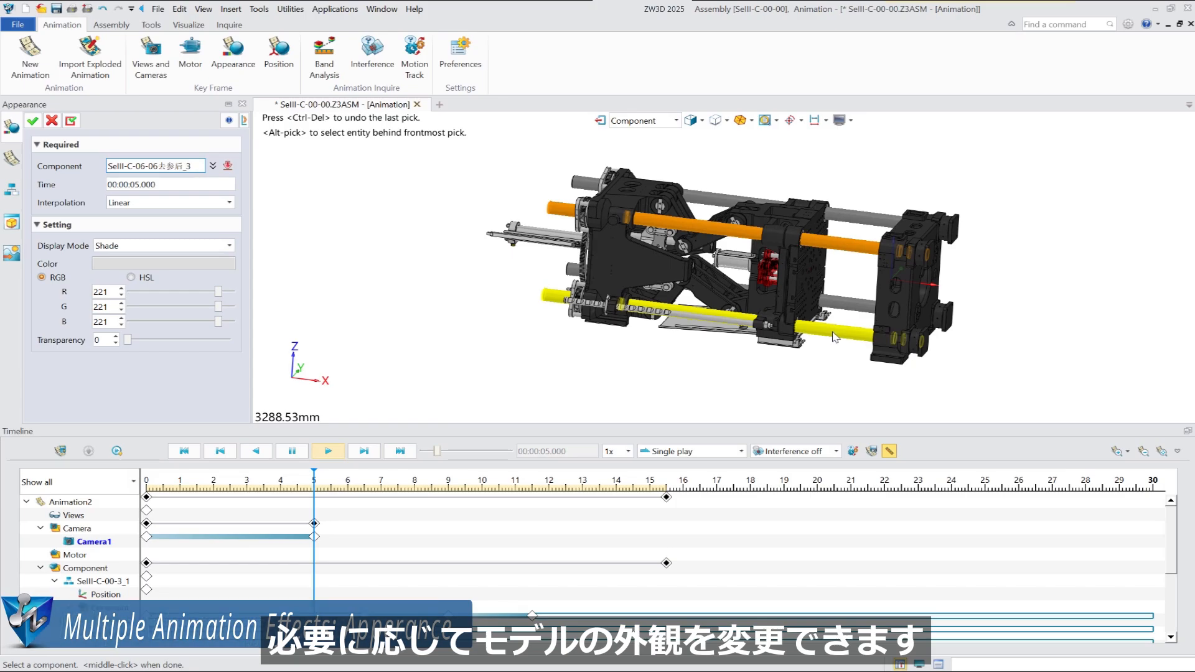
{"action": "left_click", "coordinate": [834, 336]}
{"action": "left_click", "coordinate": [107, 183]}
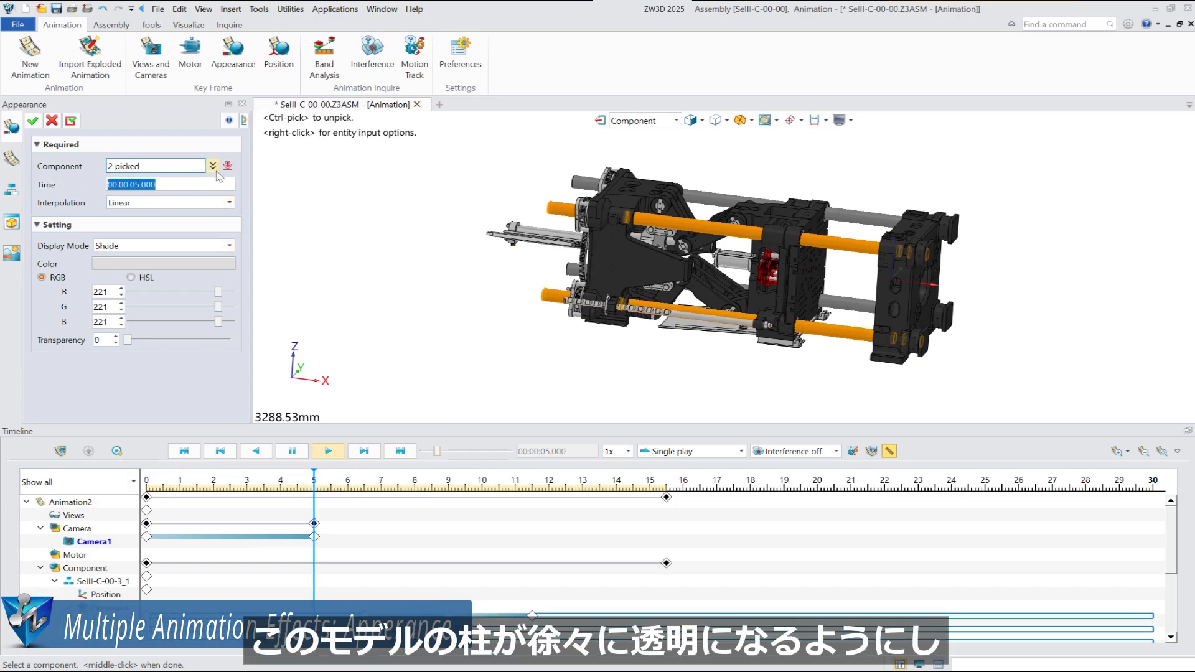
{"action": "type", "text": "5.5"}
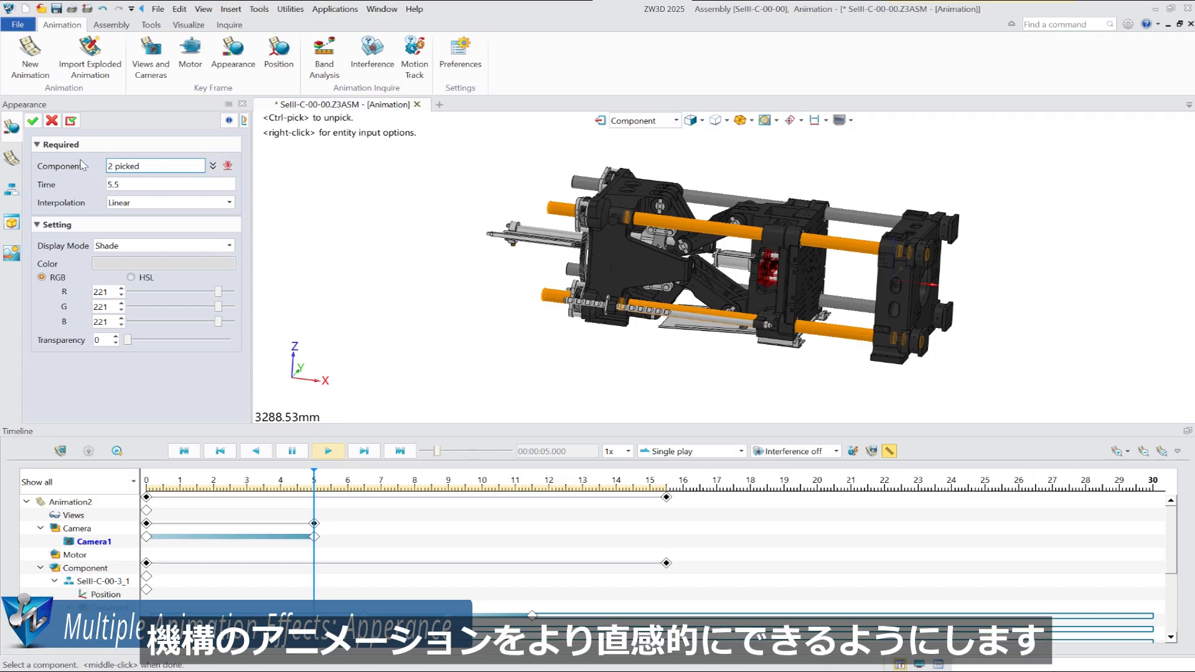
{"action": "left_click", "coordinate": [33, 122]}
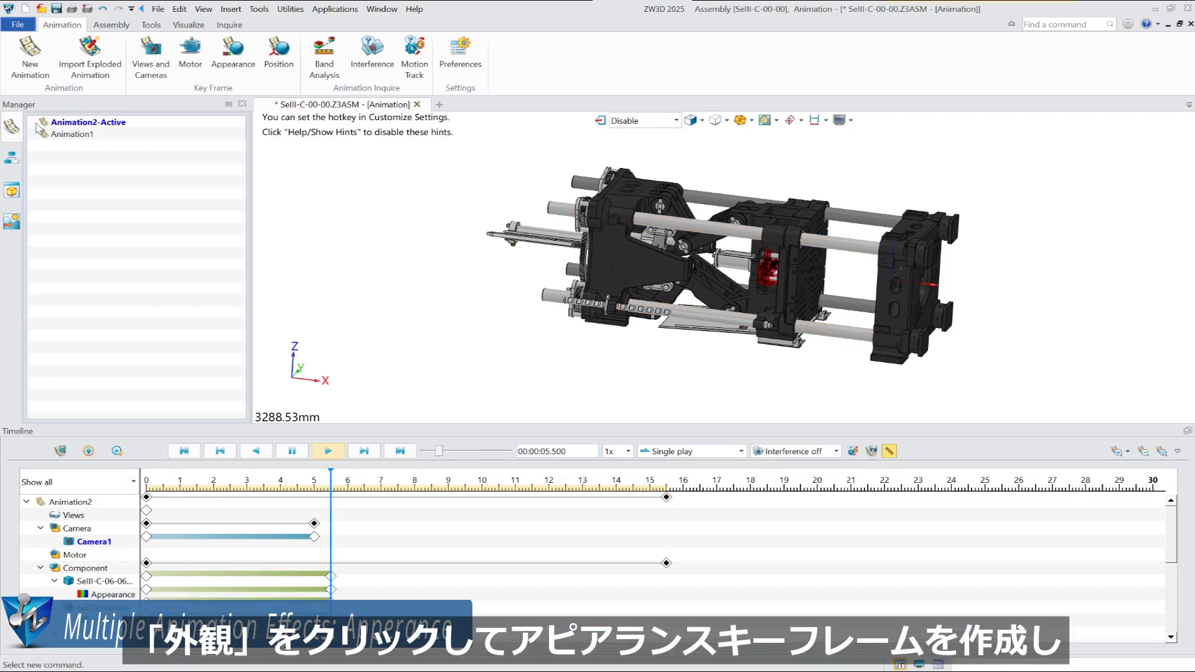
Step: Add an Appearance key frame at 15 s for the same two front tie bars with transparency 76
{"action": "left_click", "coordinate": [234, 59]}
{"action": "left_click", "coordinate": [840, 241]}
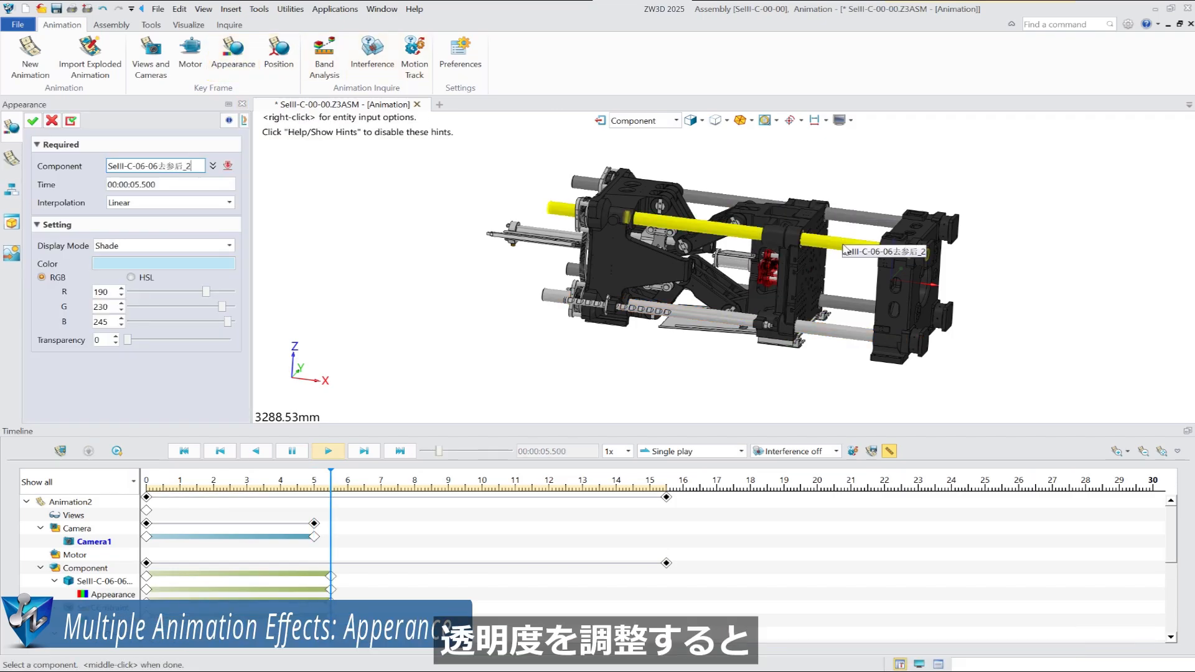
{"action": "left_click", "coordinate": [850, 341]}
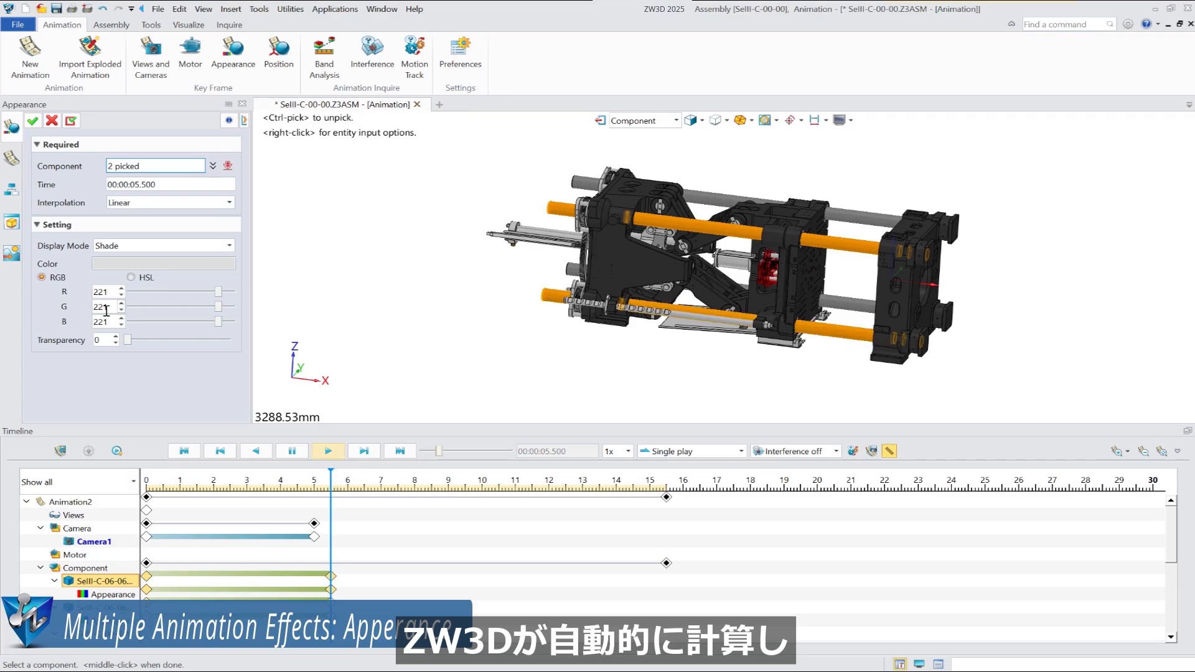
{"action": "left_click_drag", "start_coordinate": [183, 185], "coordinate": [78, 186]}
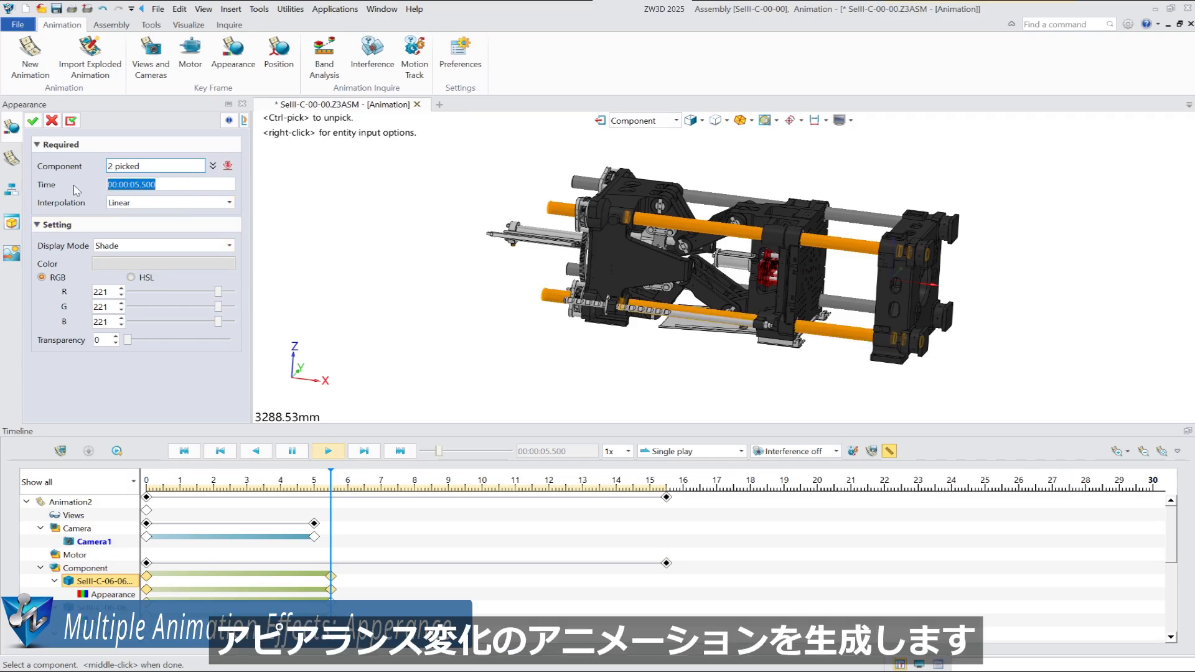
{"action": "type", "text": "15"}
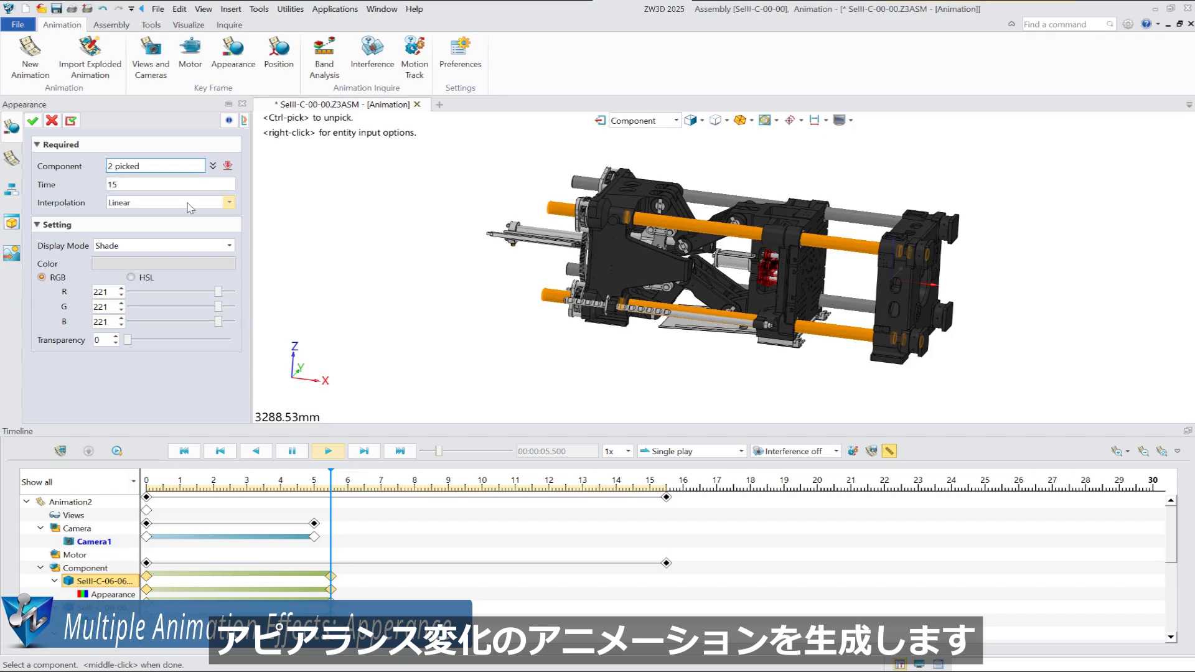
{"action": "left_click_drag", "start_coordinate": [127, 341], "coordinate": [204, 337]}
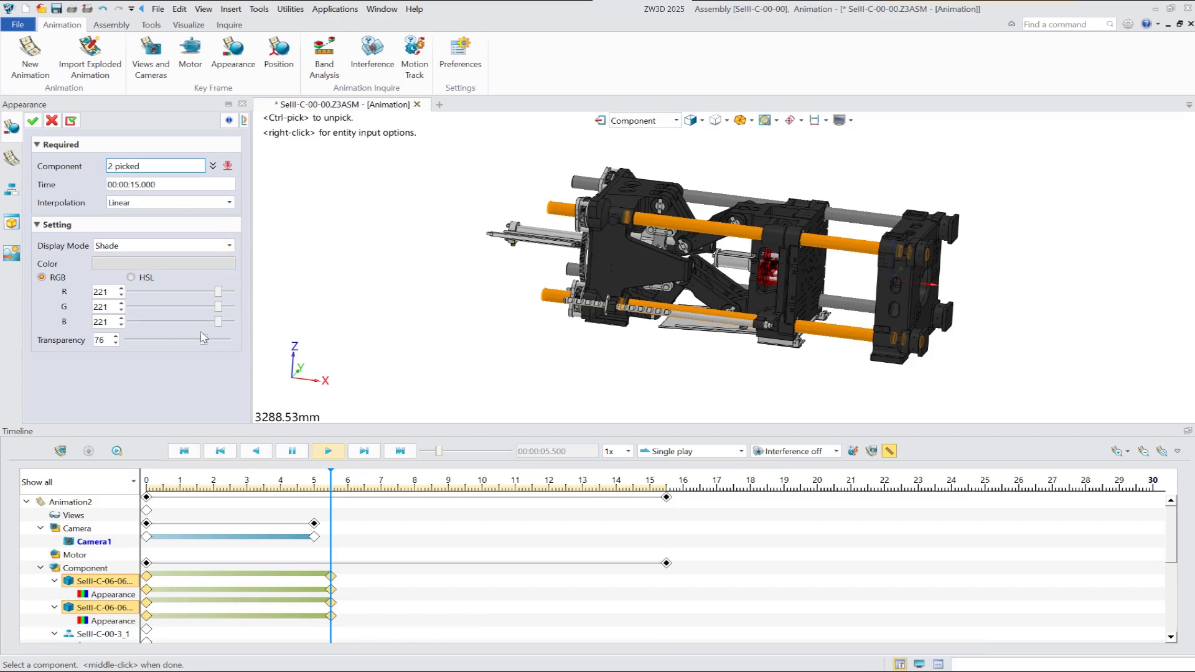
{"action": "left_click", "coordinate": [33, 122]}
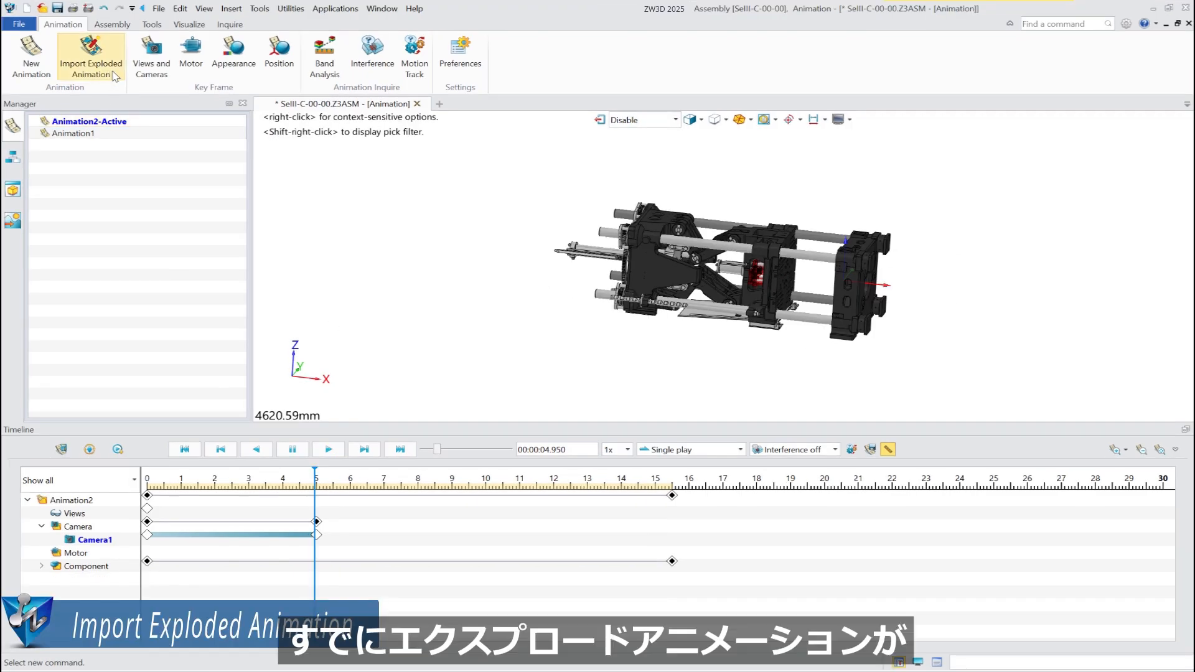
Step: Import the exploded animation Explode 1 into Animation2 with an insert time of 15.5 s
{"action": "left_click", "coordinate": [113, 75]}
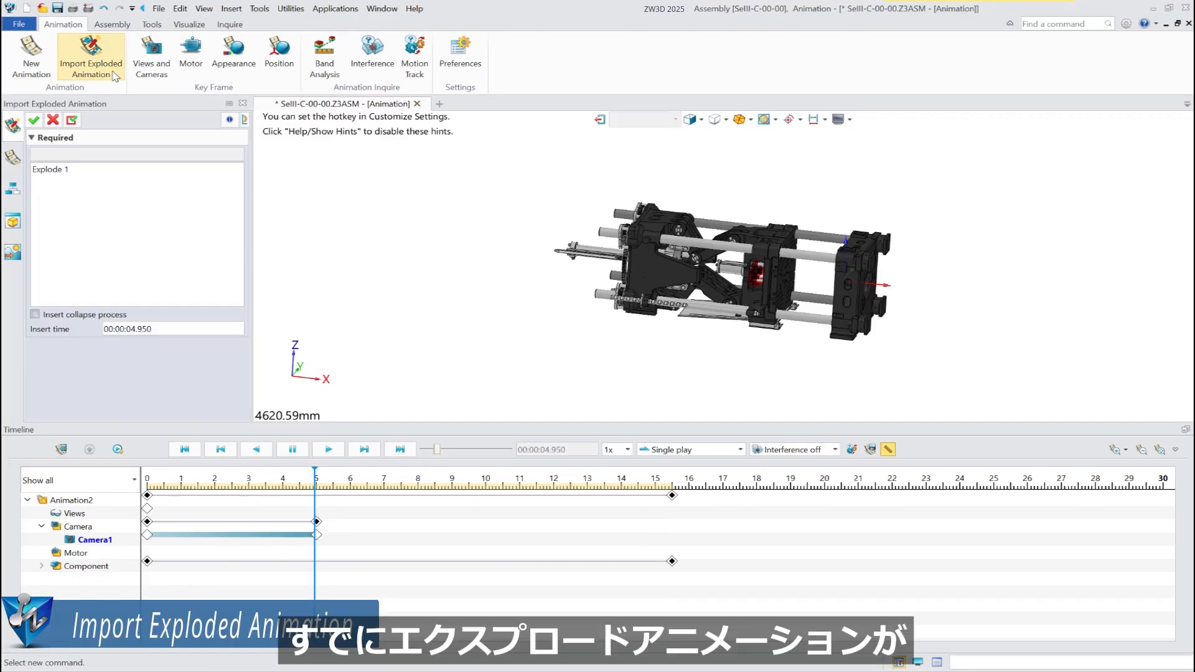
{"action": "left_click", "coordinate": [83, 170]}
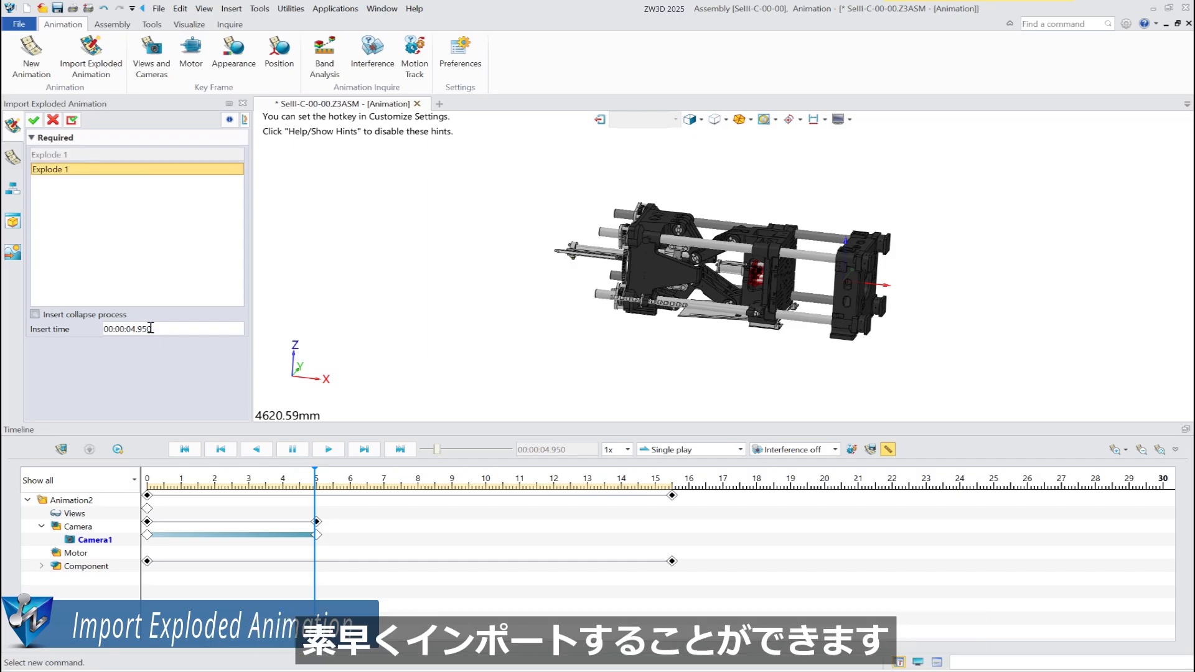
{"action": "left_click_drag", "start_coordinate": [172, 331], "coordinate": [70, 326]}
{"action": "type", "text": "15."}
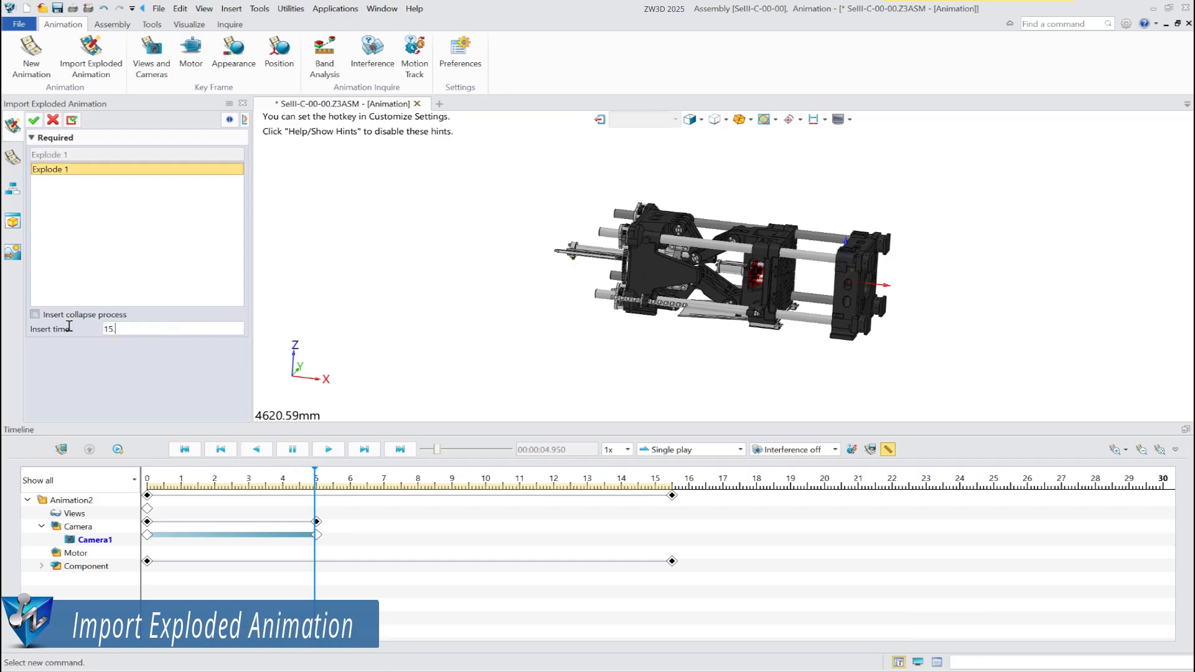
{"action": "type", "text": "5"}
{"action": "left_click", "coordinate": [34, 120]}
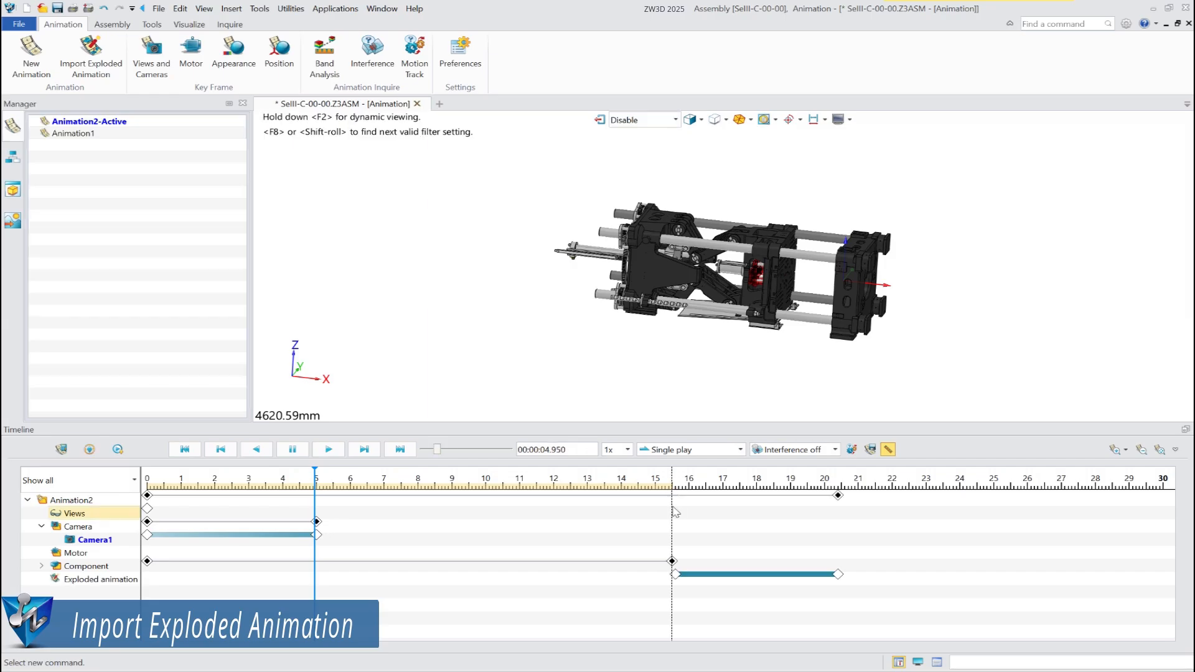
Step: Calculate the animation and export its entire length in MP4 format as Animation2_001.mp4
{"action": "left_click", "coordinate": [66, 454]}
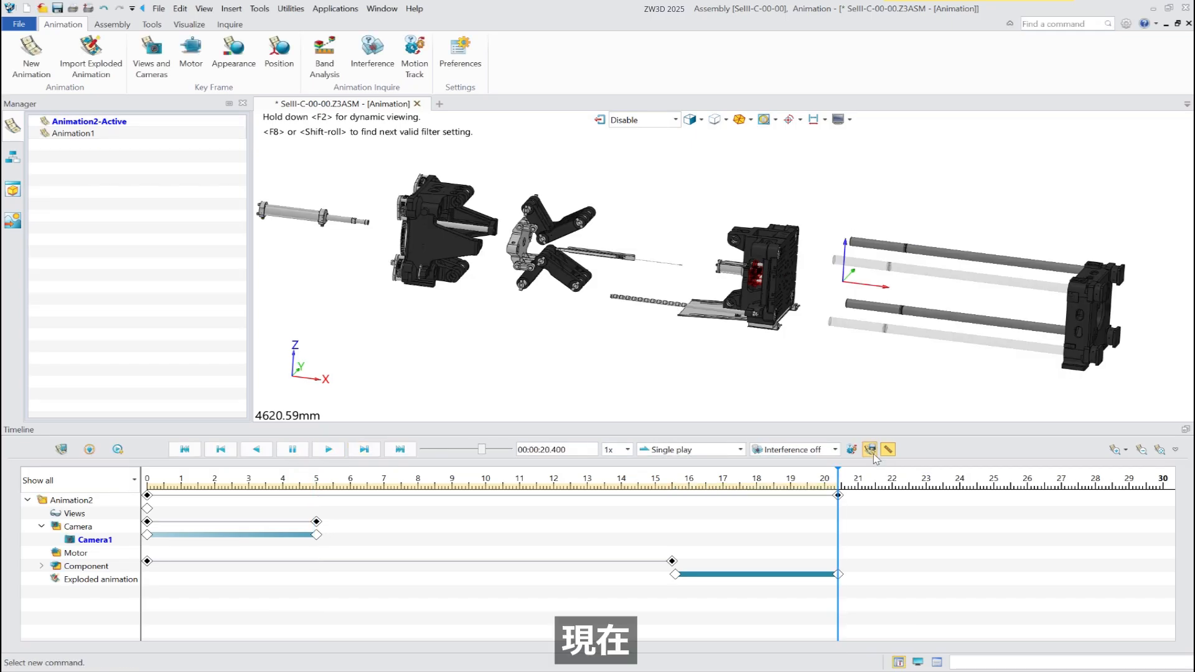
{"action": "left_click", "coordinate": [872, 451]}
{"action": "left_click", "coordinate": [1020, 480]}
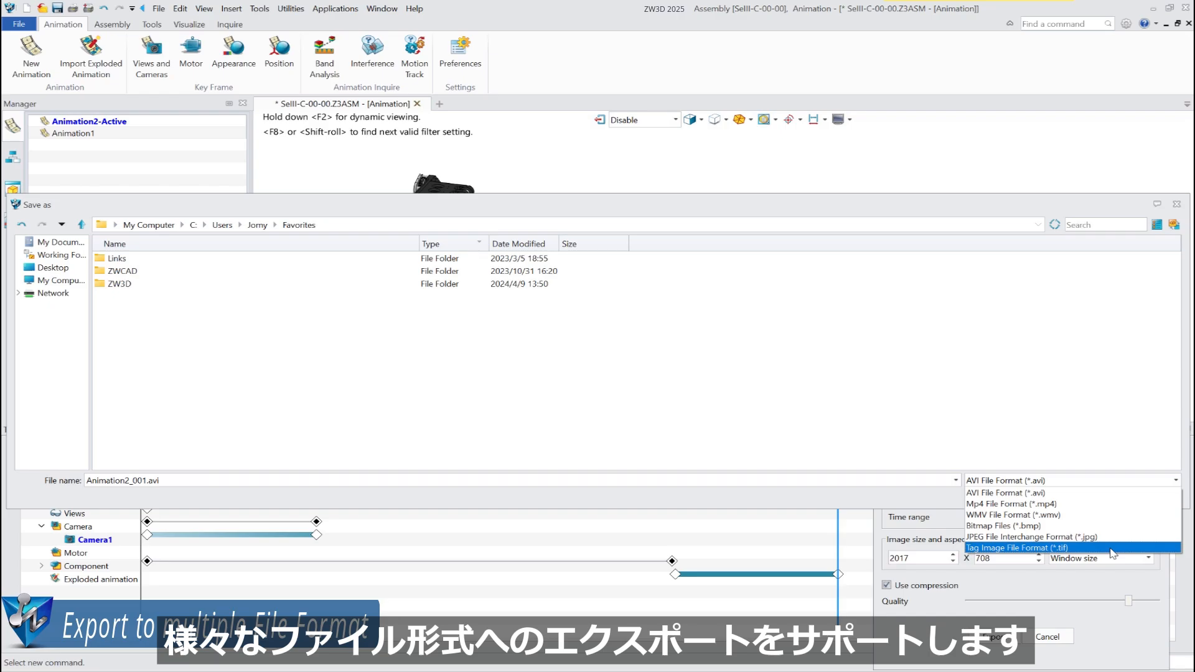
{"action": "left_click", "coordinate": [1111, 512]}
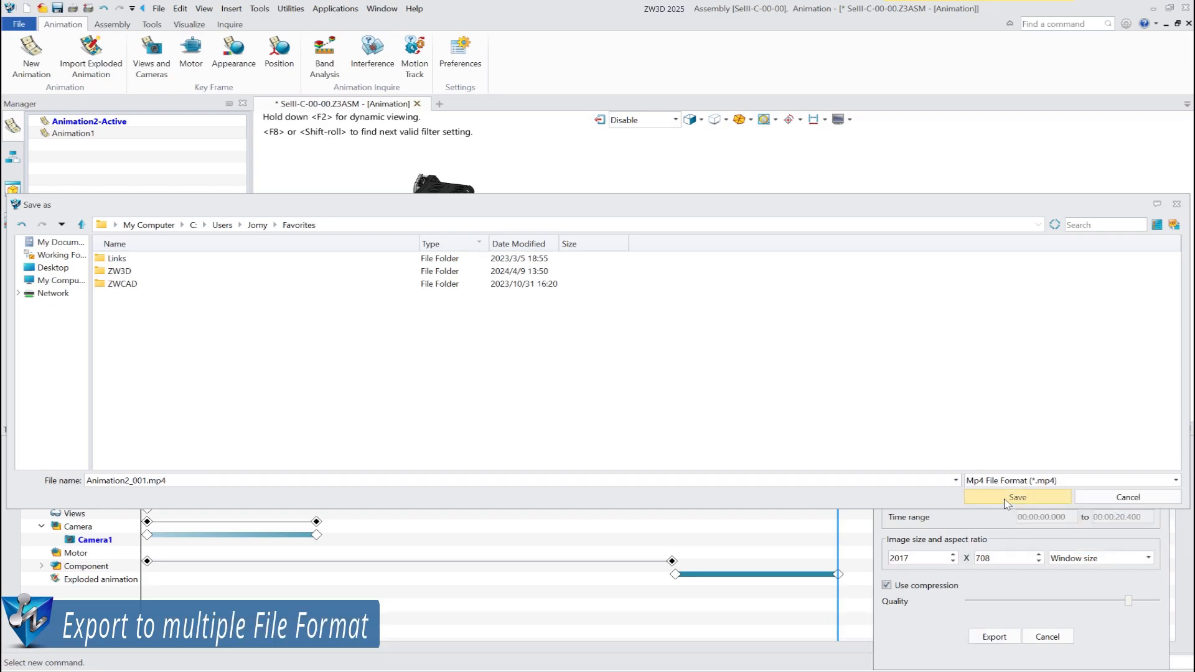
{"action": "left_click", "coordinate": [1006, 498]}
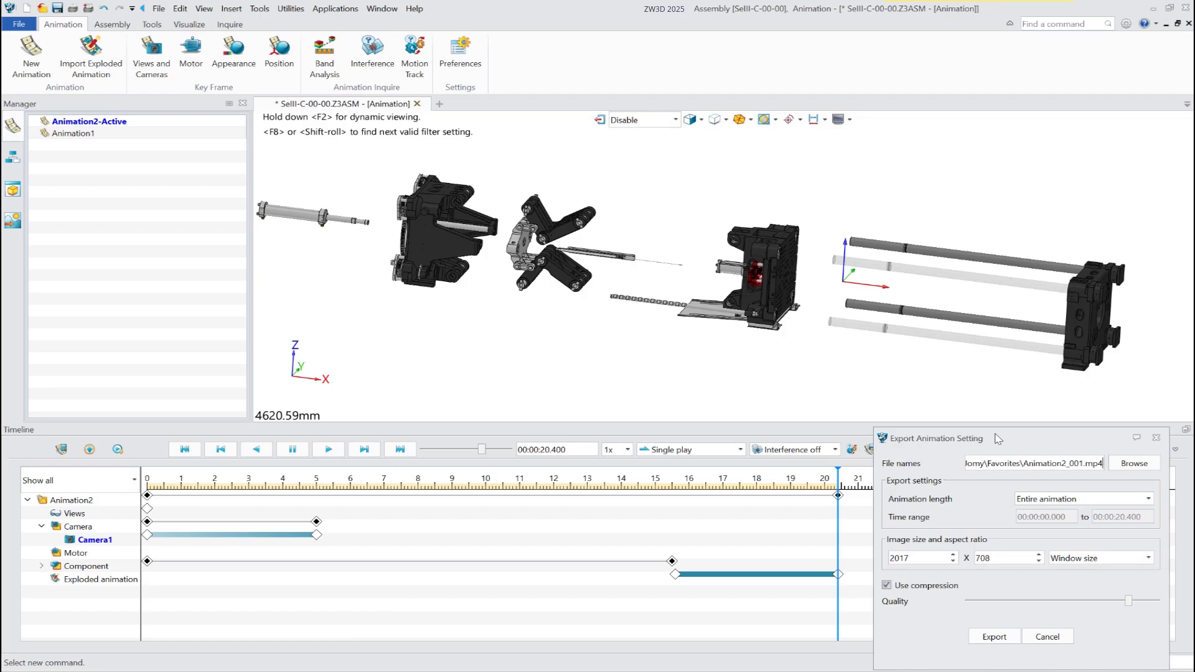
{"action": "left_click_drag", "start_coordinate": [1003, 443], "coordinate": [704, 250]}
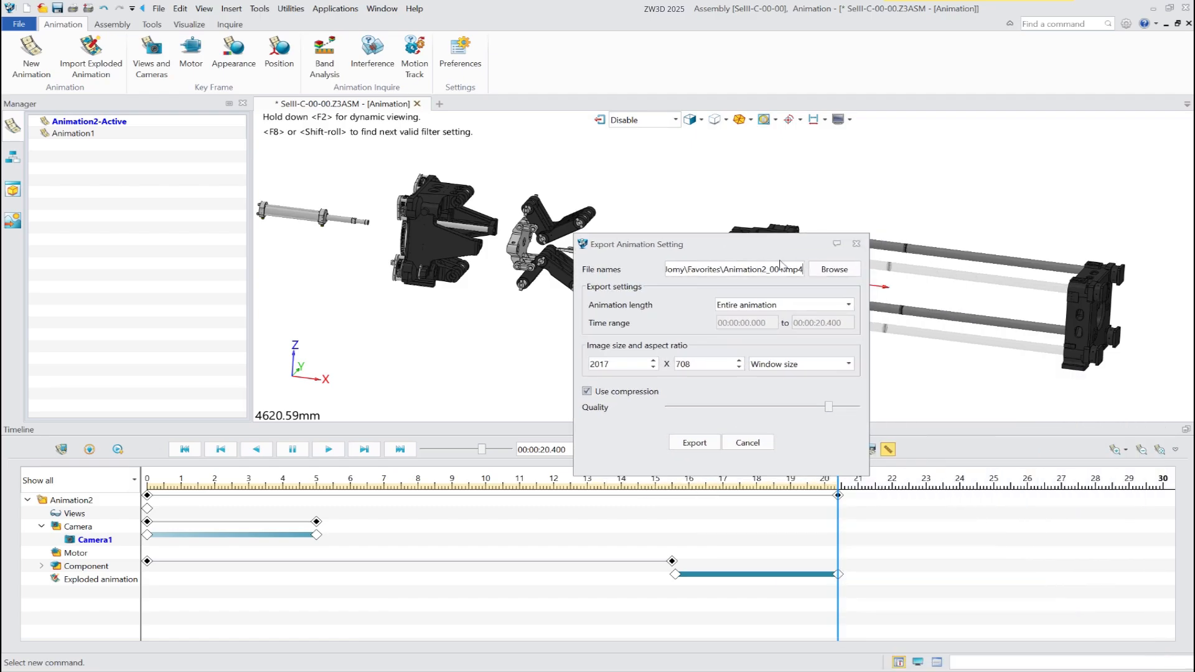
{"action": "left_click", "coordinate": [695, 442]}
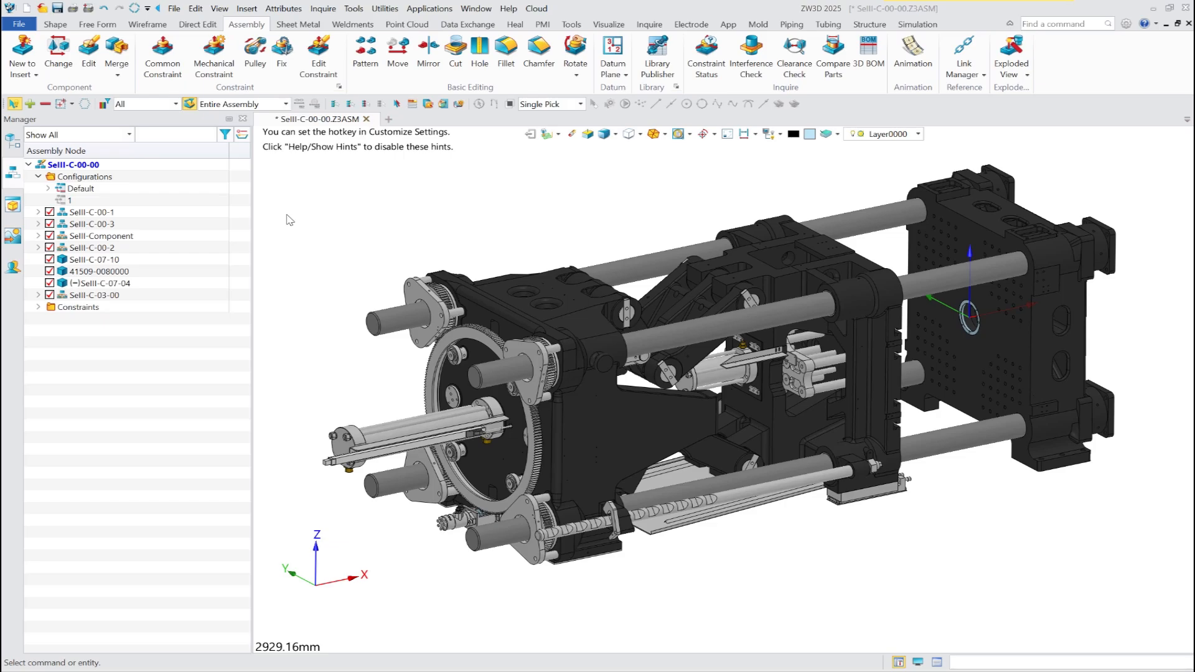
Step: Activate assembly configuration 1 and create a copy of Animation2 with Reuse Animation in the animation environment
{"action": "double_click", "coordinate": [69, 200]}
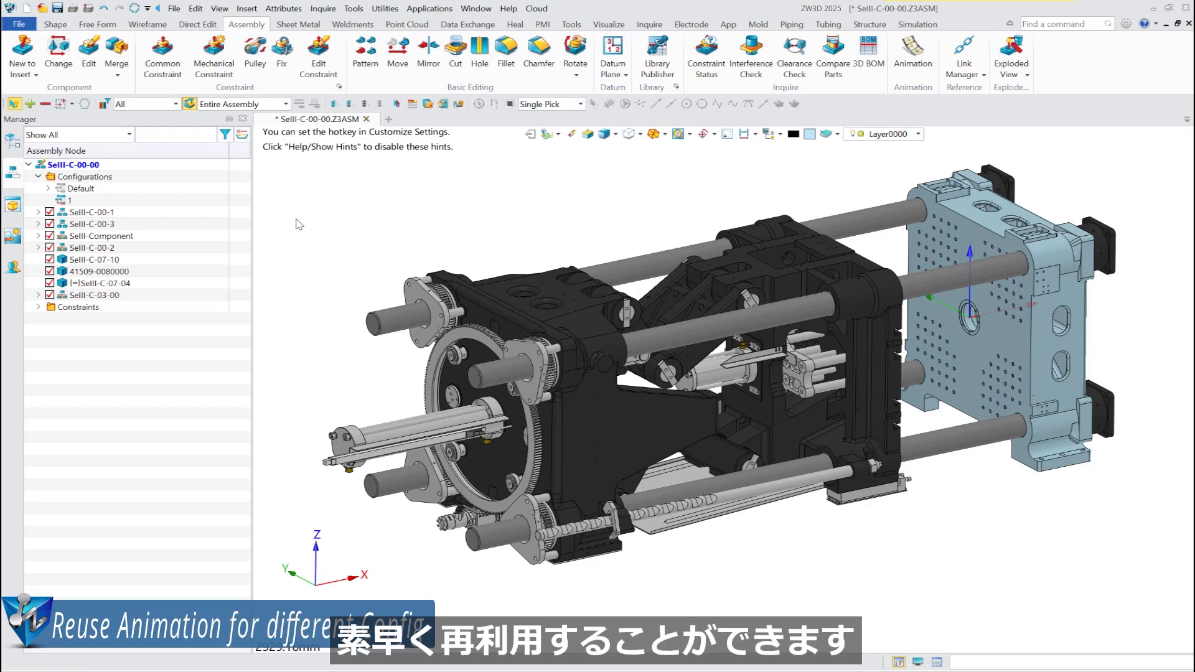
{"action": "left_click", "coordinate": [913, 56]}
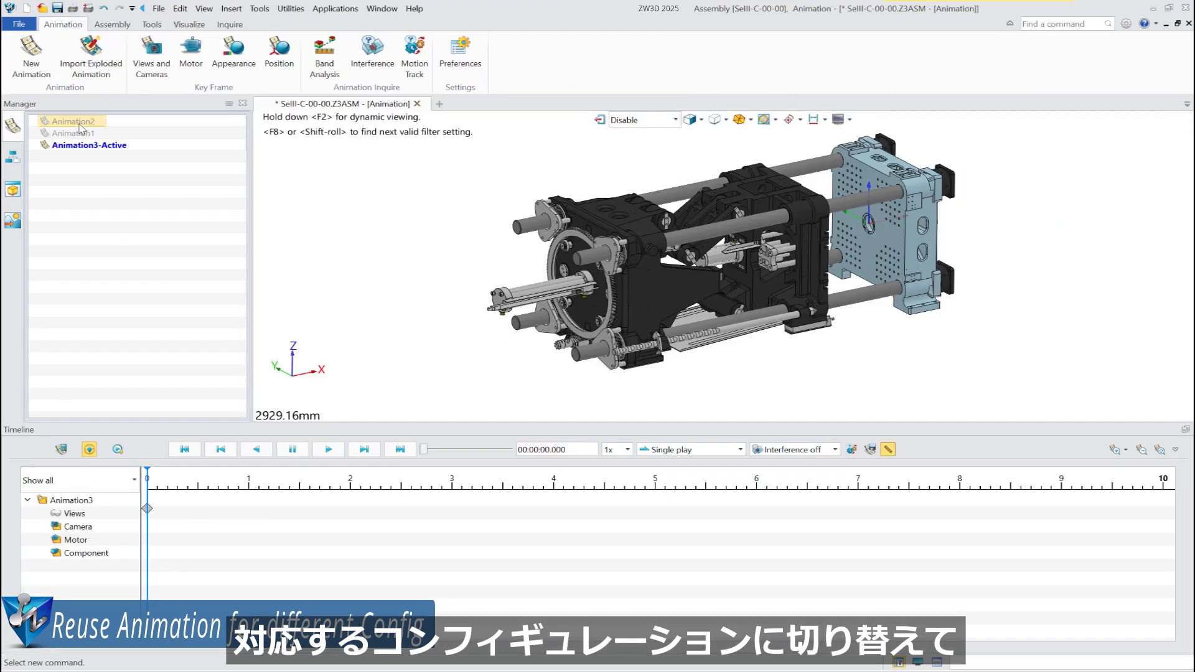
{"action": "right_click", "coordinate": [79, 125]}
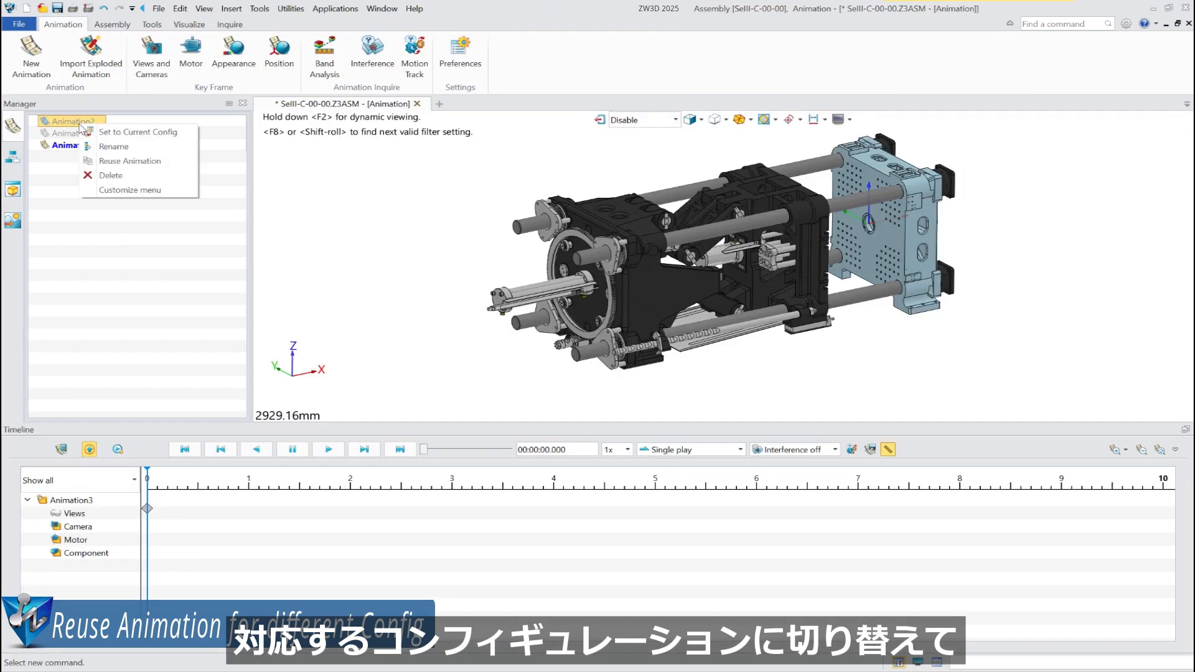
{"action": "left_click", "coordinate": [129, 161]}
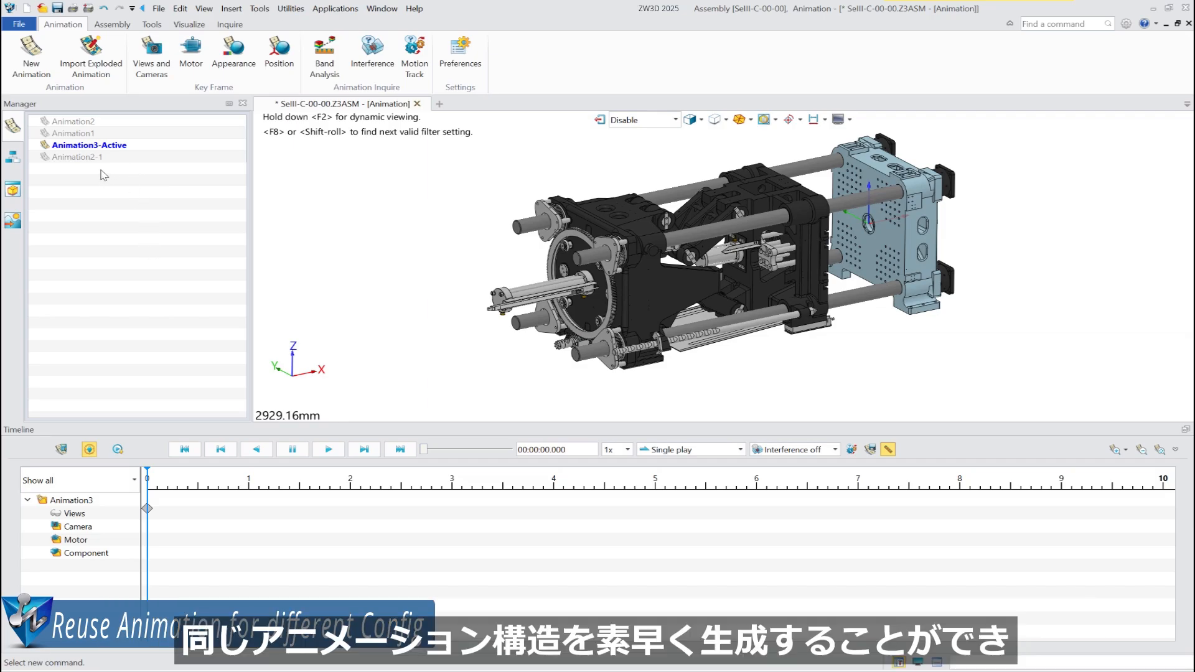
Step: Set the reused Animation2-1 to the current configuration and make it the active animation
{"action": "right_click", "coordinate": [79, 157]}
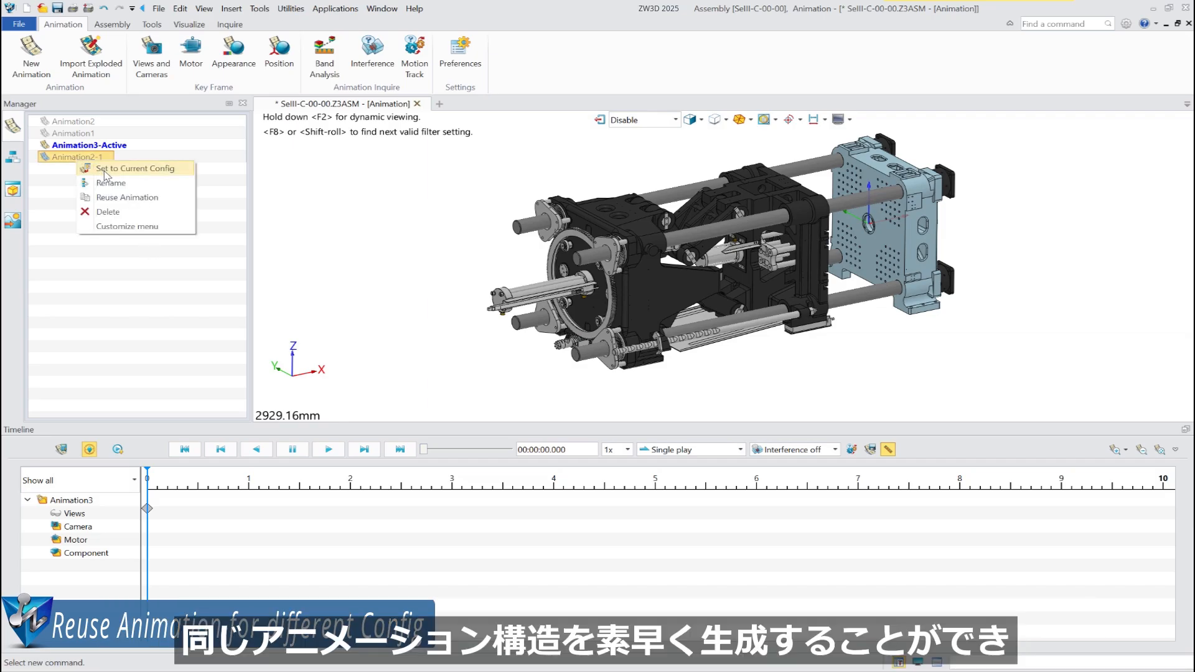
{"action": "left_click", "coordinate": [105, 169]}
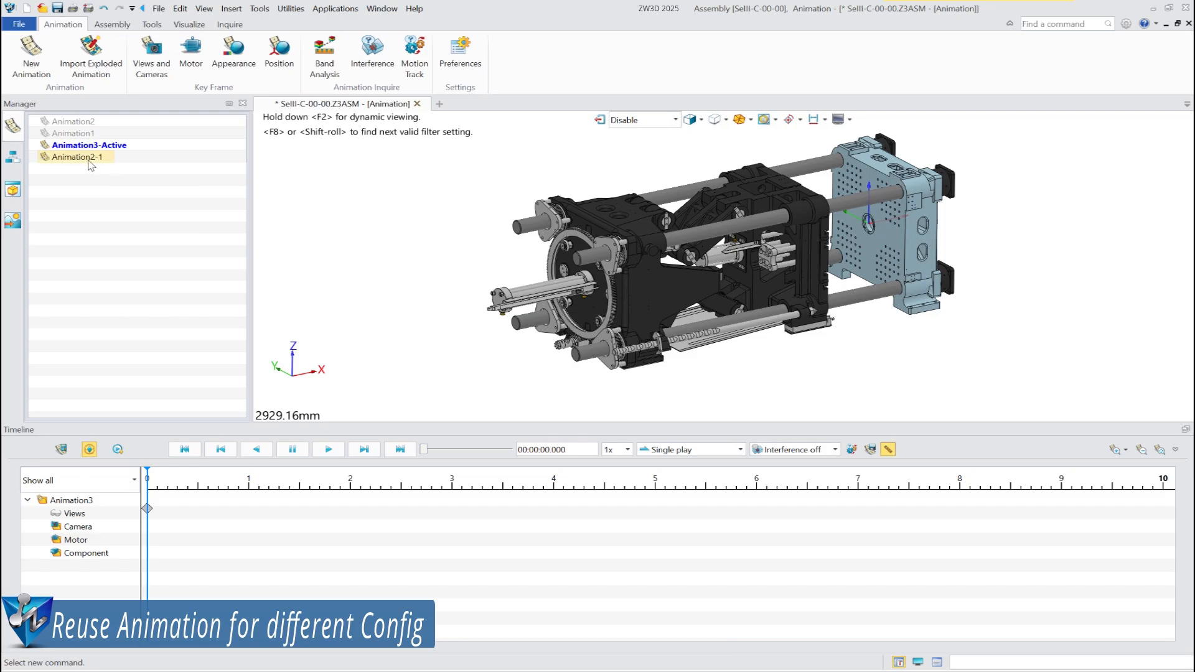
{"action": "double_click", "coordinate": [91, 159]}
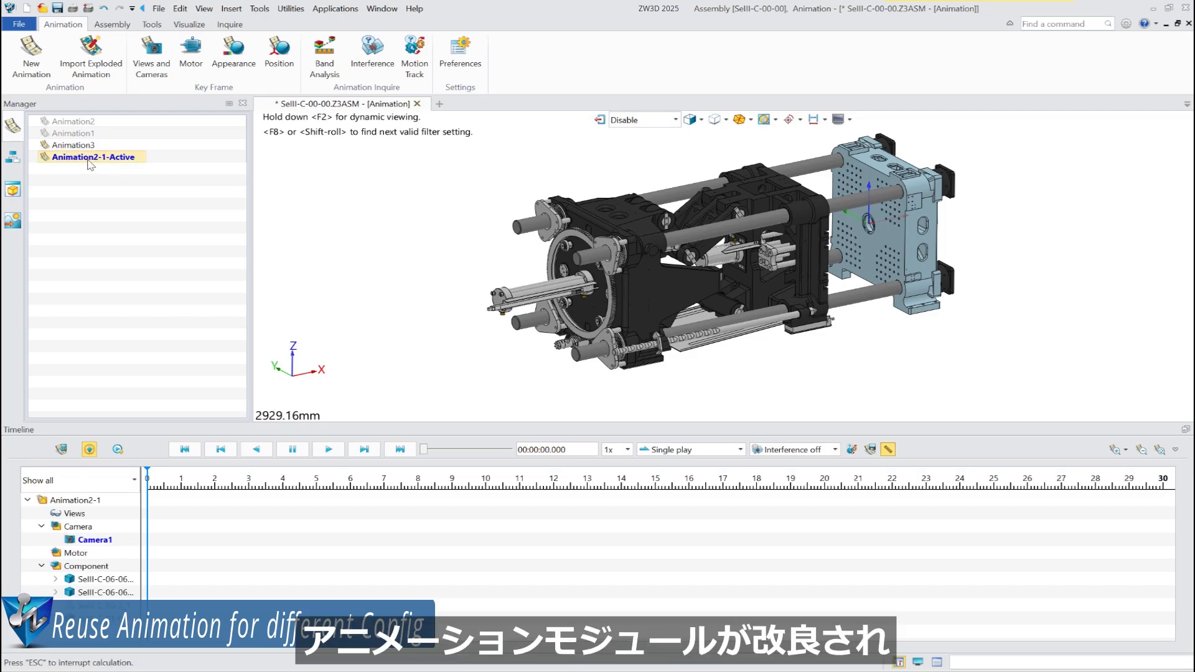